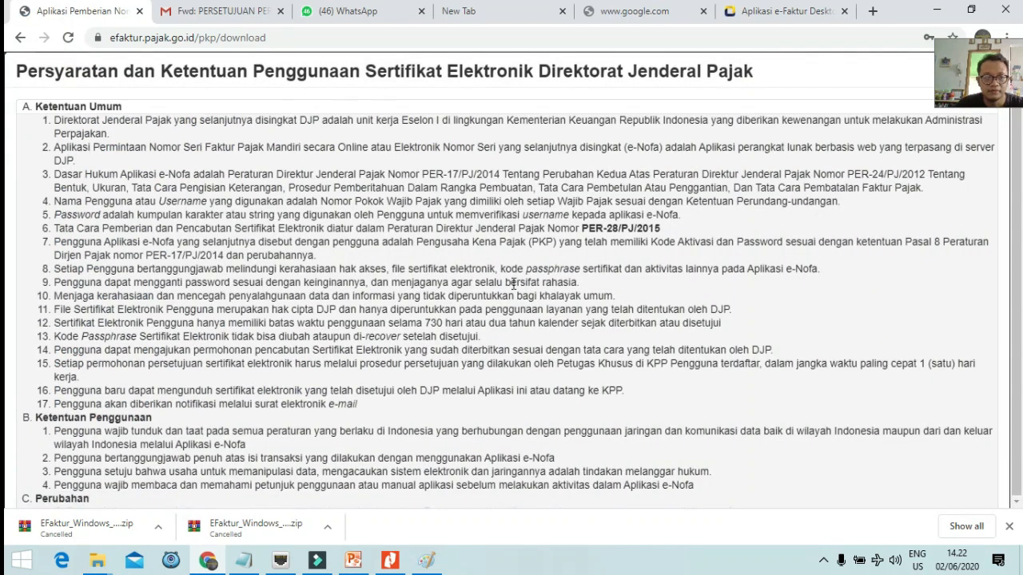
# Zoom the certificate terms page out to 90% and accept the terms with Ok.
pyautogui.moveTo(533, 174); pyautogui.dragTo(495, 485)
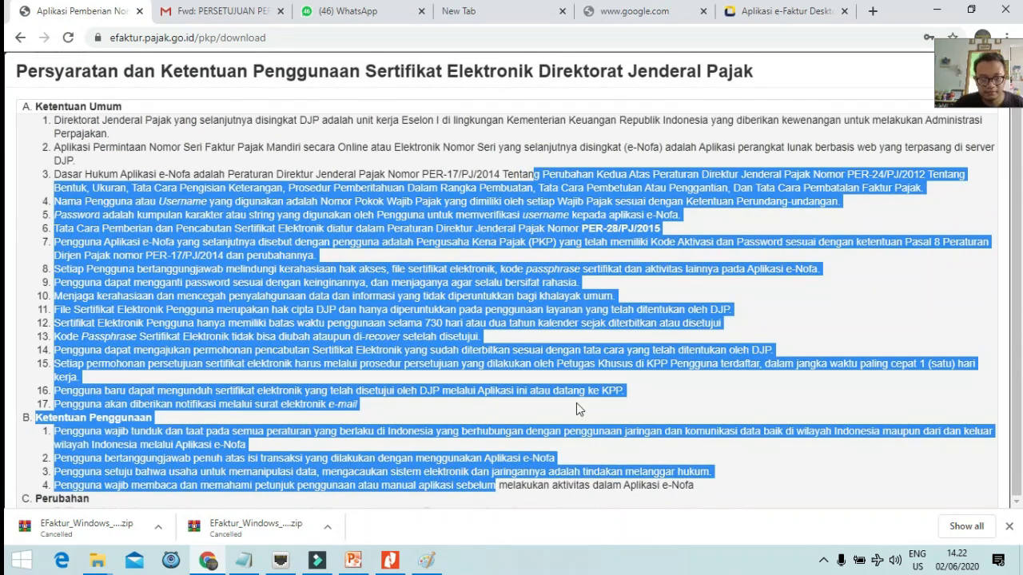
pyautogui.hotkey('ctrl', '-')
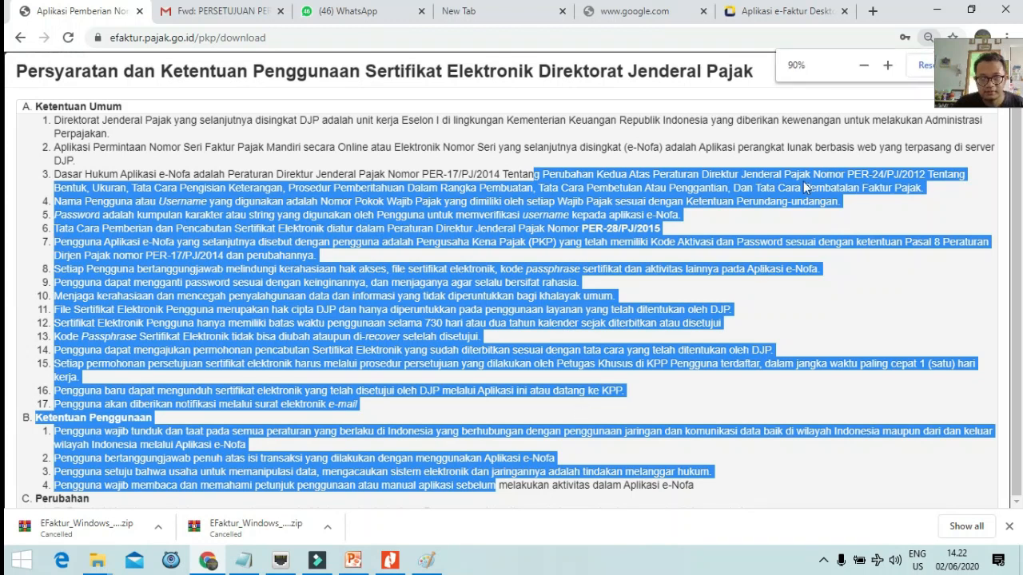
pyautogui.click(859, 69)
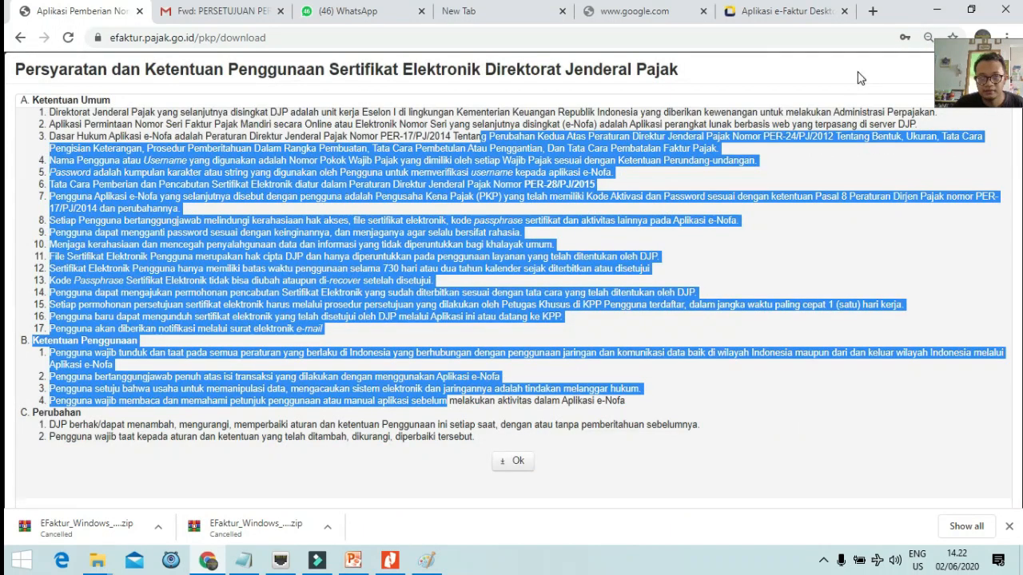
pyautogui.hotkey('ctrl', '0')
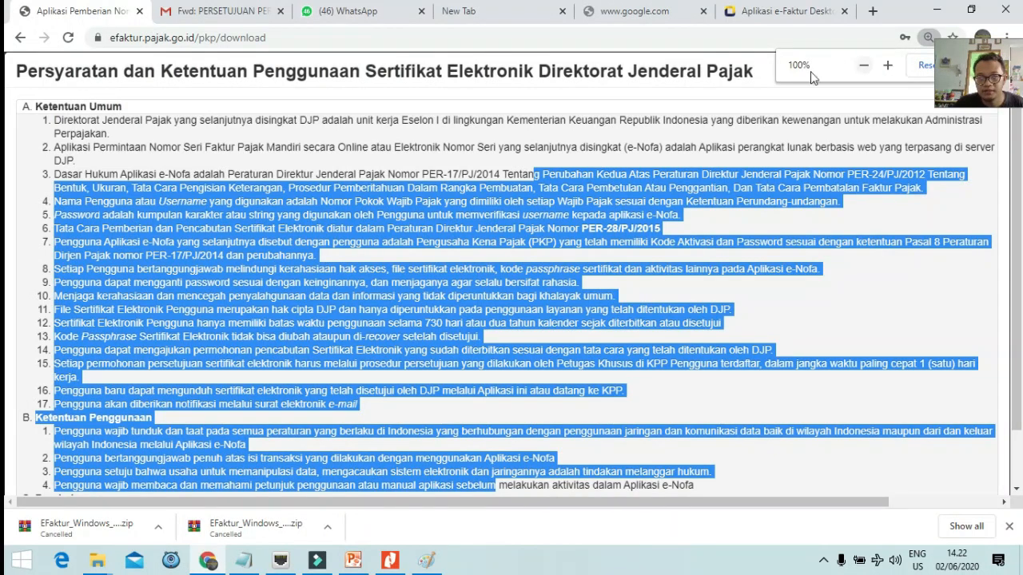
pyautogui.click(861, 67)
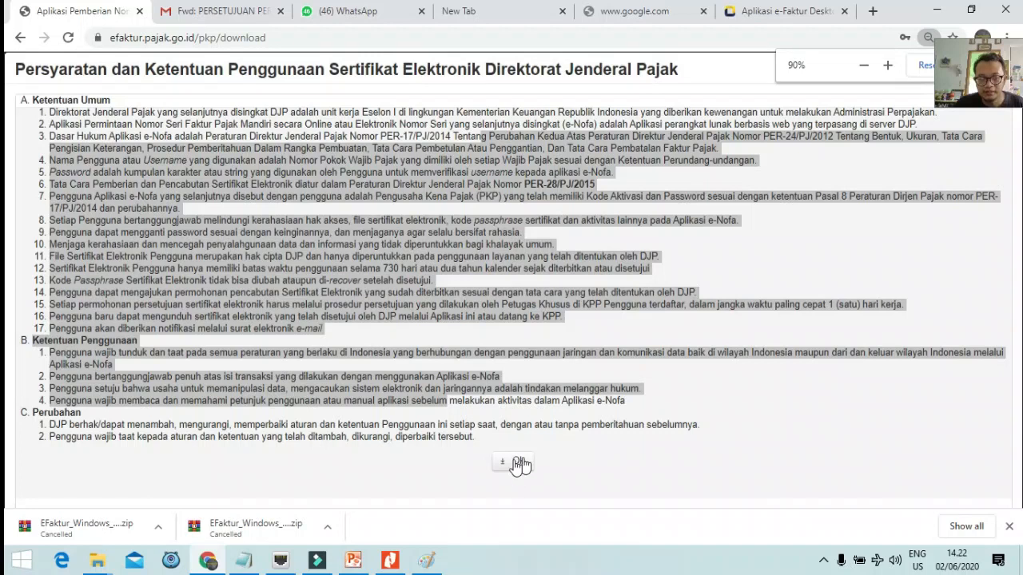
pyautogui.click(489, 444)
pyautogui.moveTo(479, 462); pyautogui.dragTo(533, 468)
pyautogui.click(566, 443)
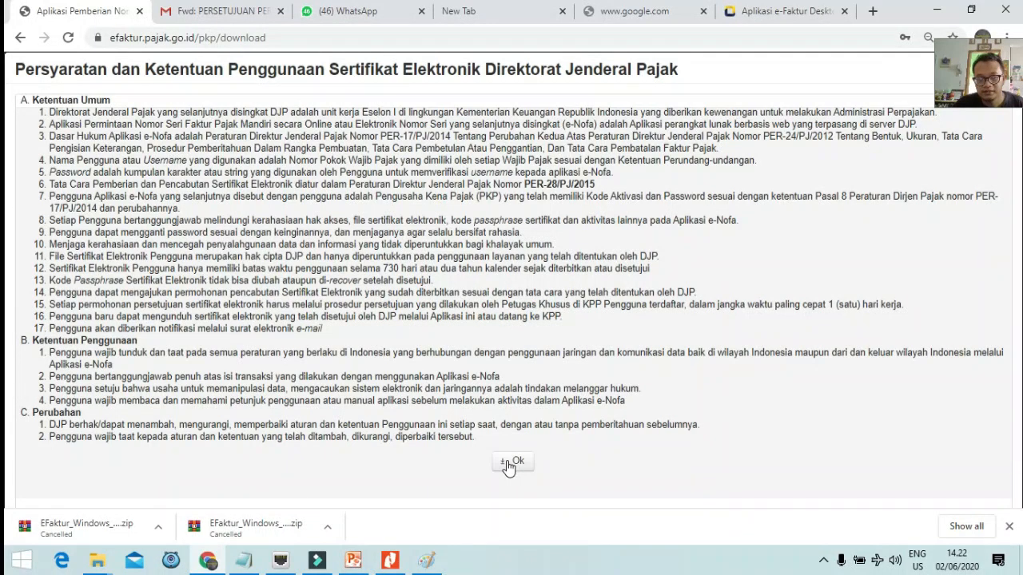
pyautogui.click(509, 464)
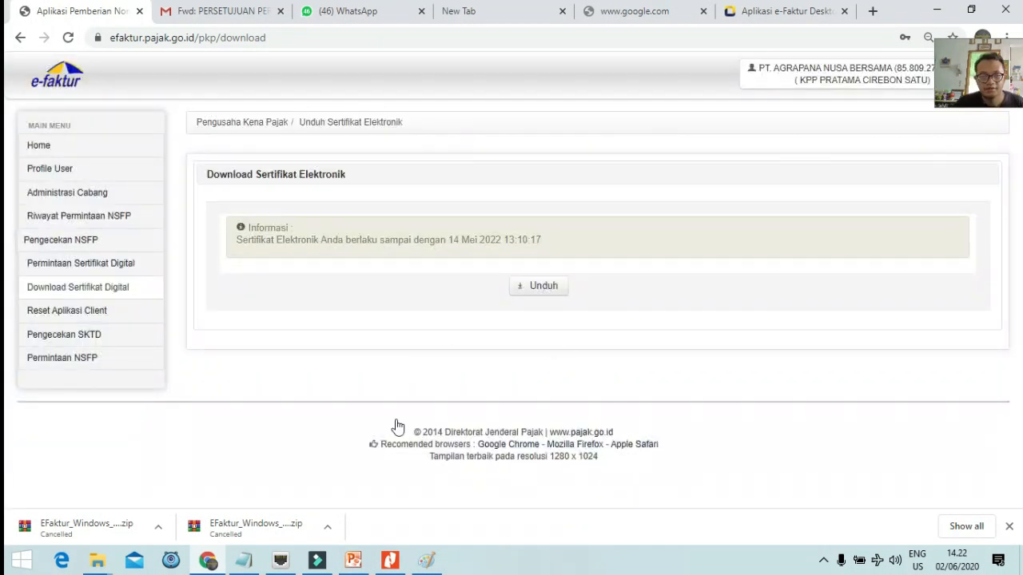
# On the Aplikasi e-Faktur Desktop page, download the Windows 64bit installer for version 2.2.
pyautogui.click(747, 11)
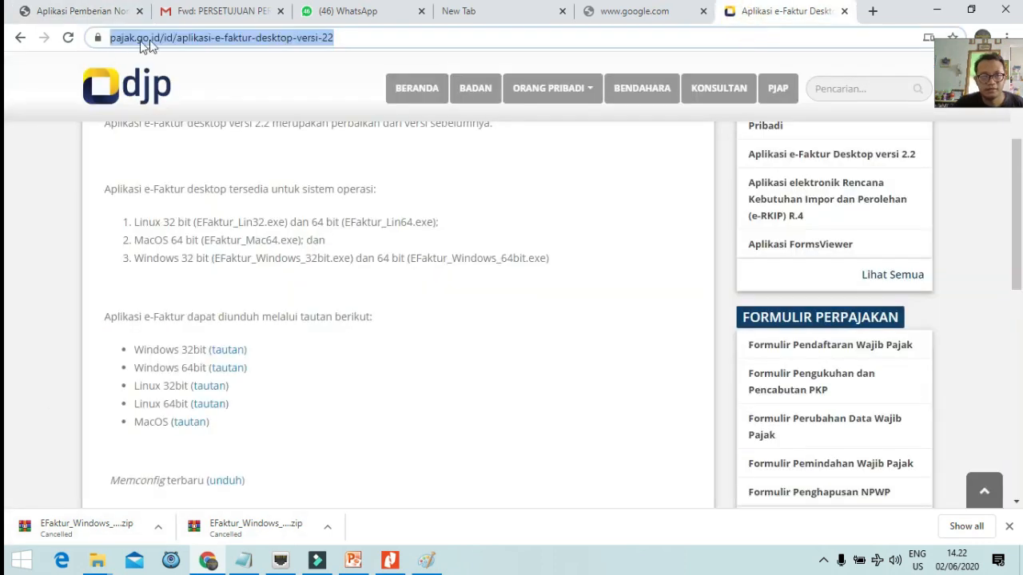
pyautogui.scroll(3, 476, 244)
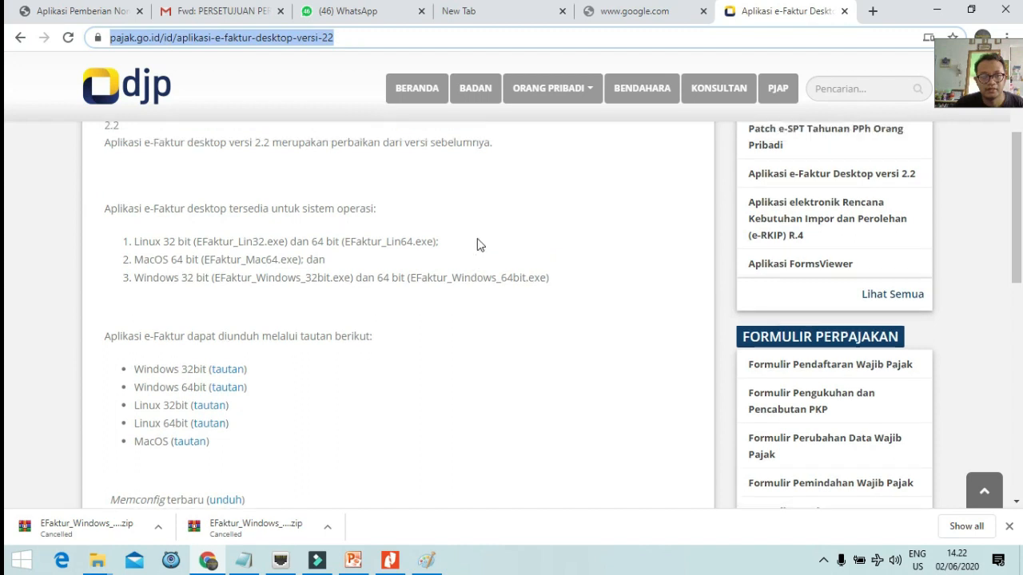
pyautogui.scroll(-2, 374, 192)
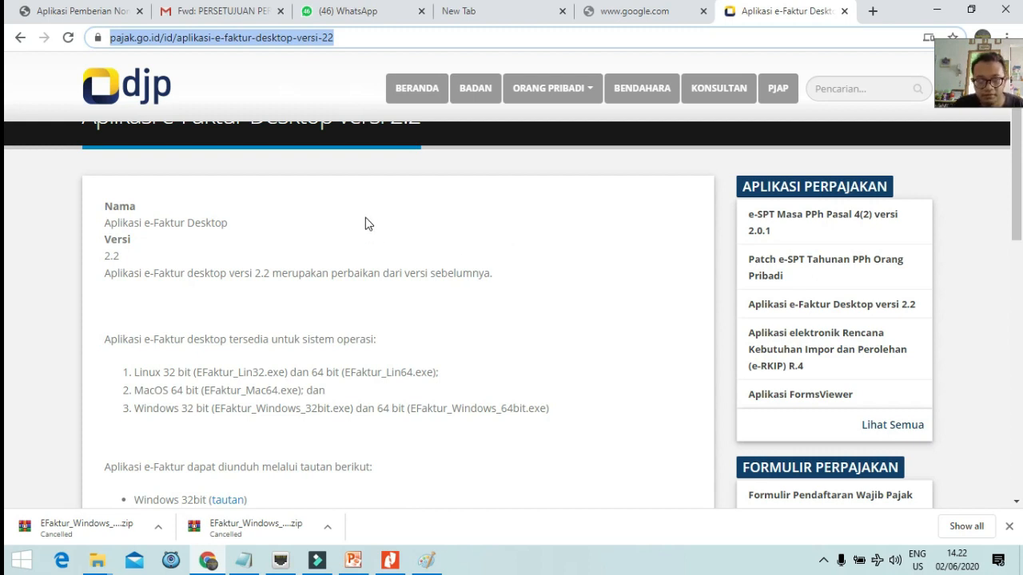
pyautogui.scroll(-2, 365, 224)
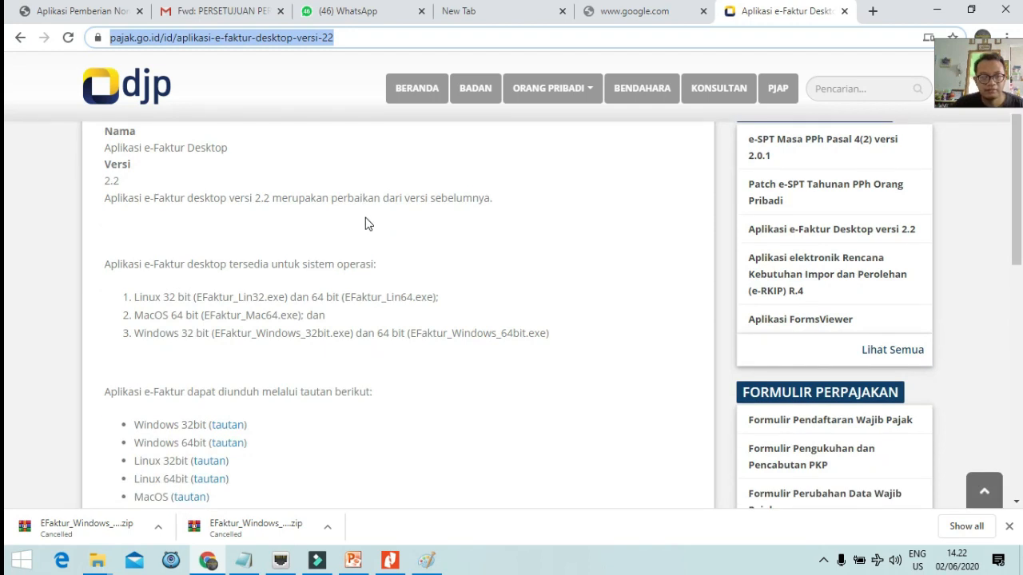
pyautogui.scroll(-1, 320, 311)
pyautogui.scroll(-2, 320, 312)
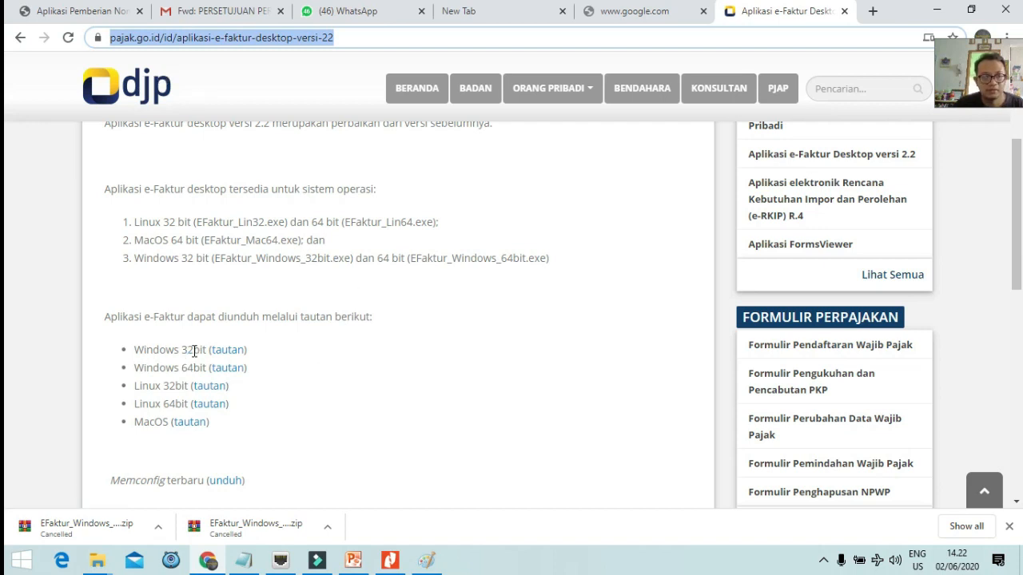
pyautogui.moveTo(153, 352); pyautogui.dragTo(214, 387)
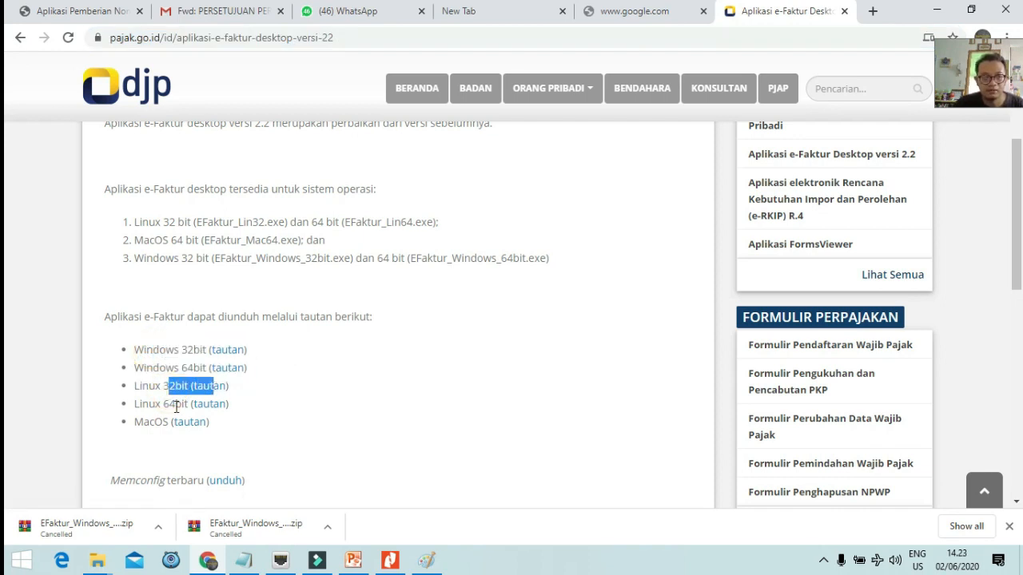
pyautogui.moveTo(163, 406); pyautogui.dragTo(182, 405)
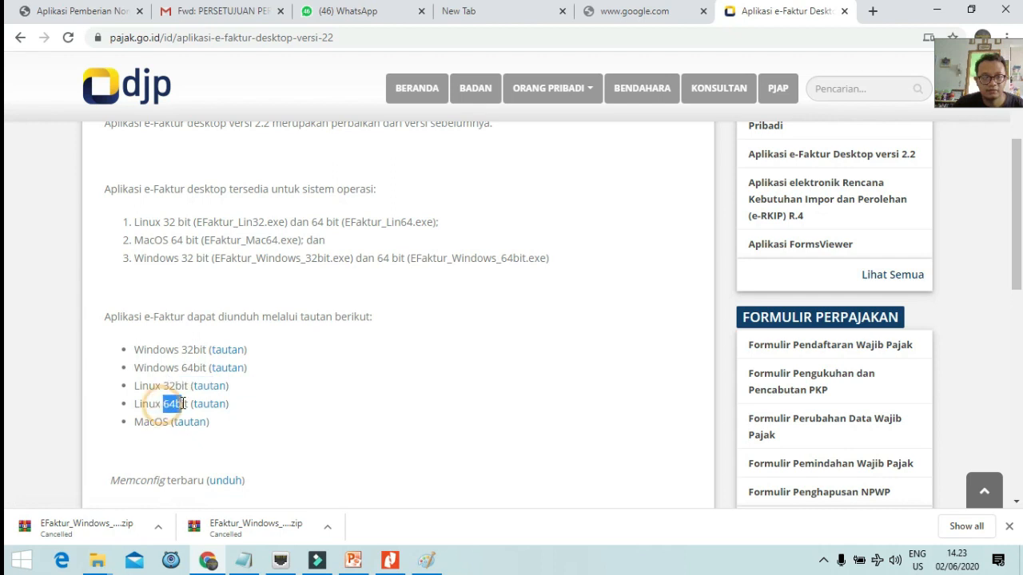
pyautogui.click(219, 370)
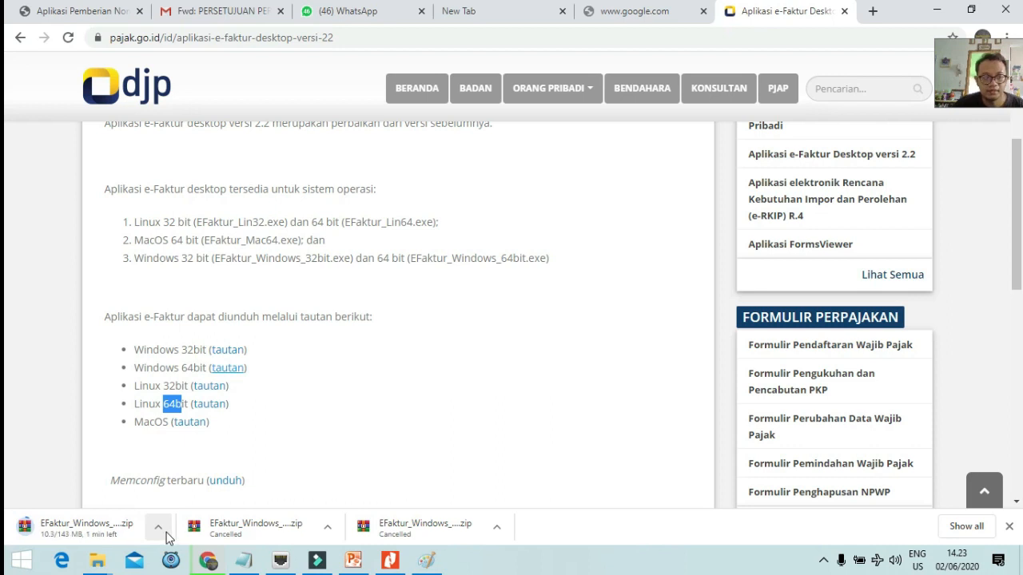
# Return to the e-Faktur certificate page and start the Unduh certificate download.
pyautogui.click(663, 11)
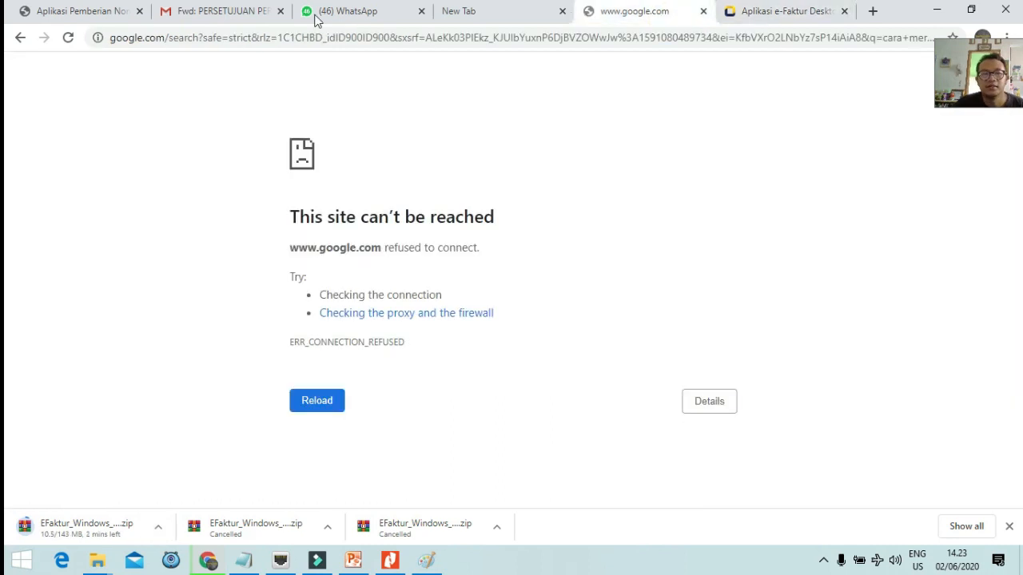
pyautogui.click(63, 7)
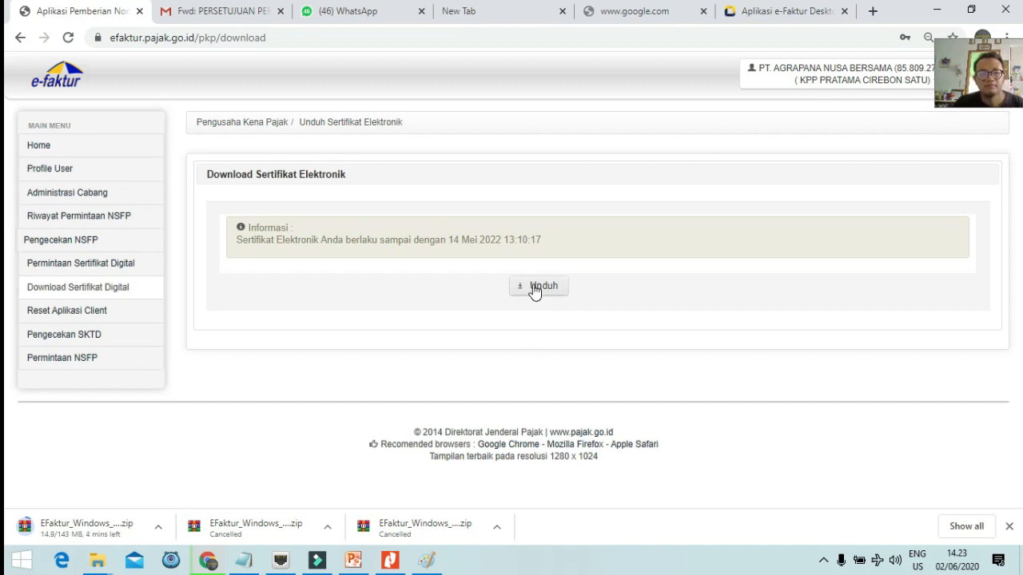
pyautogui.click(535, 289)
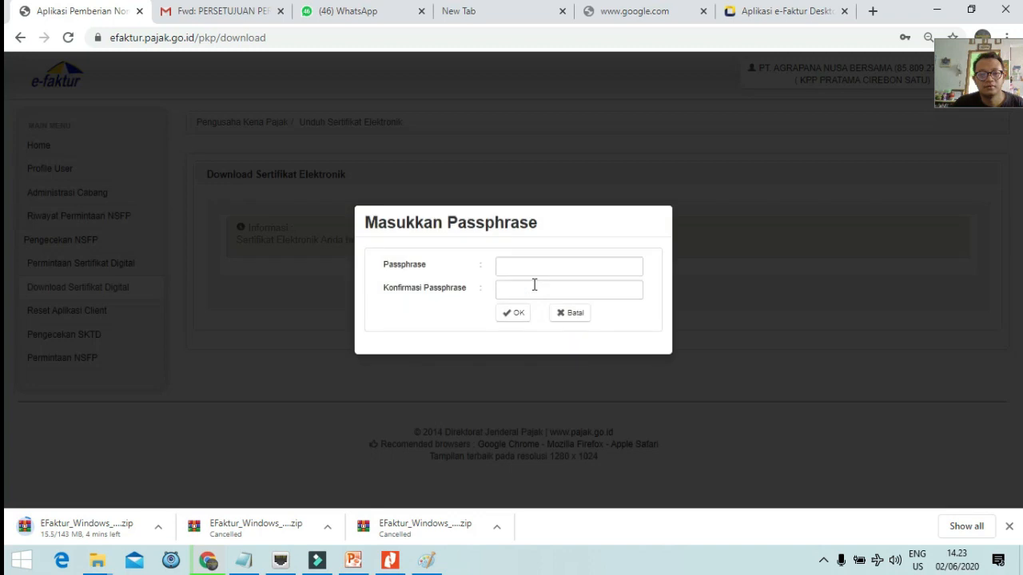
pyautogui.click(558, 267)
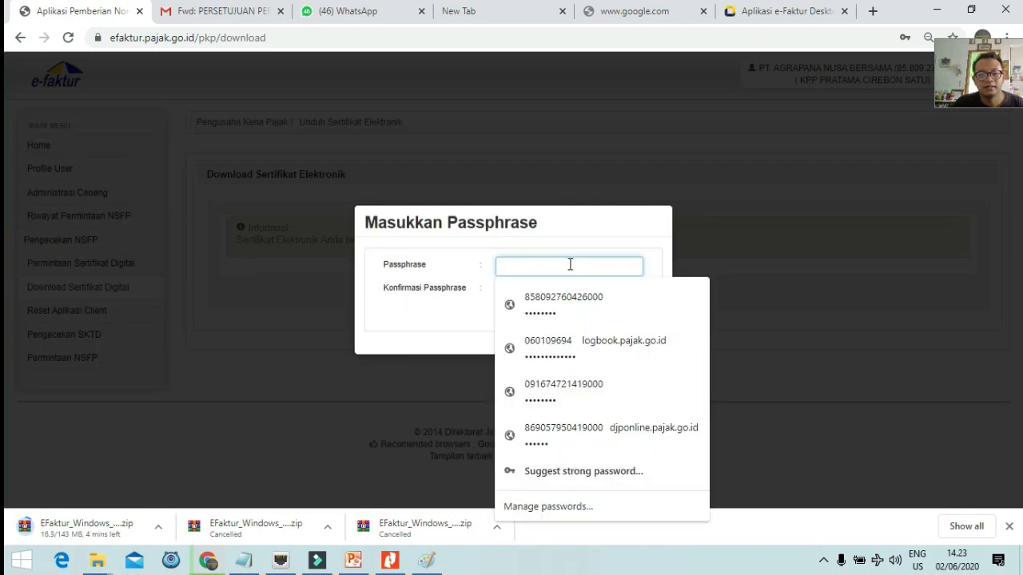
pyautogui.click(791, 231)
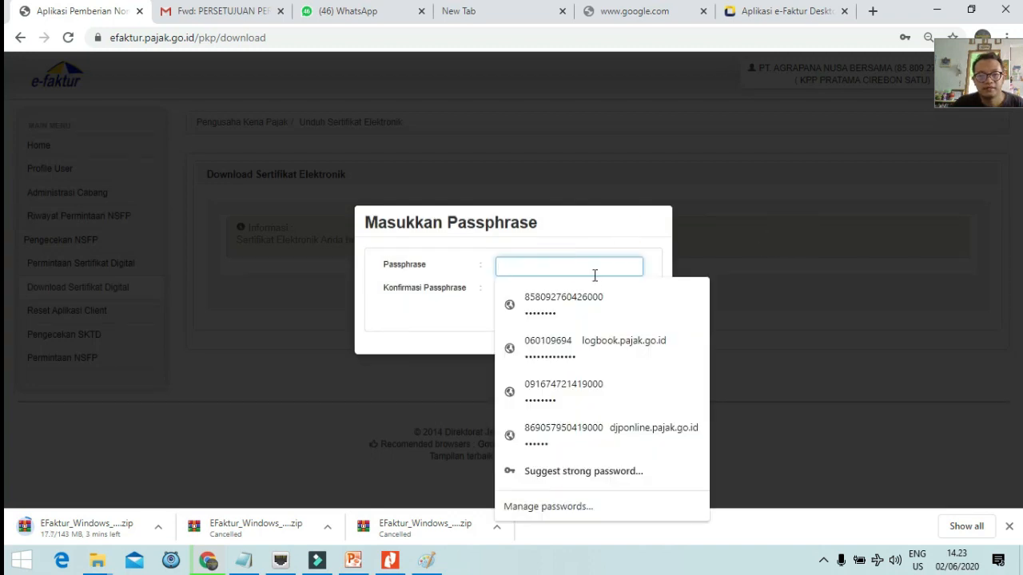
pyautogui.click(567, 273)
pyautogui.click(561, 268)
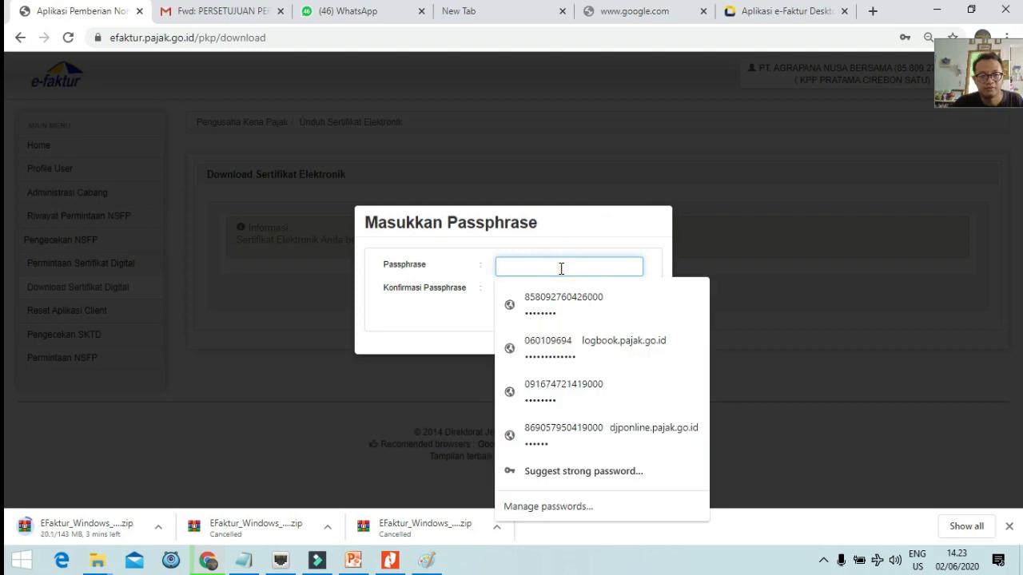
pyautogui.click(437, 321)
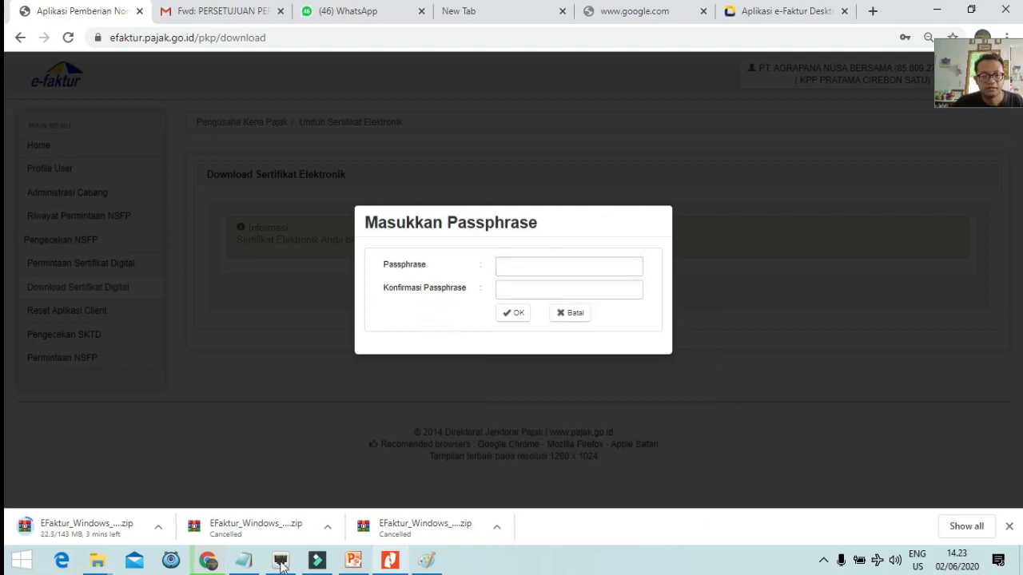
# Copy the passphrase from the notes into both passphrase fields and confirm with OK.
pyautogui.click(243, 560)
pyautogui.doubleClick(378, 239)
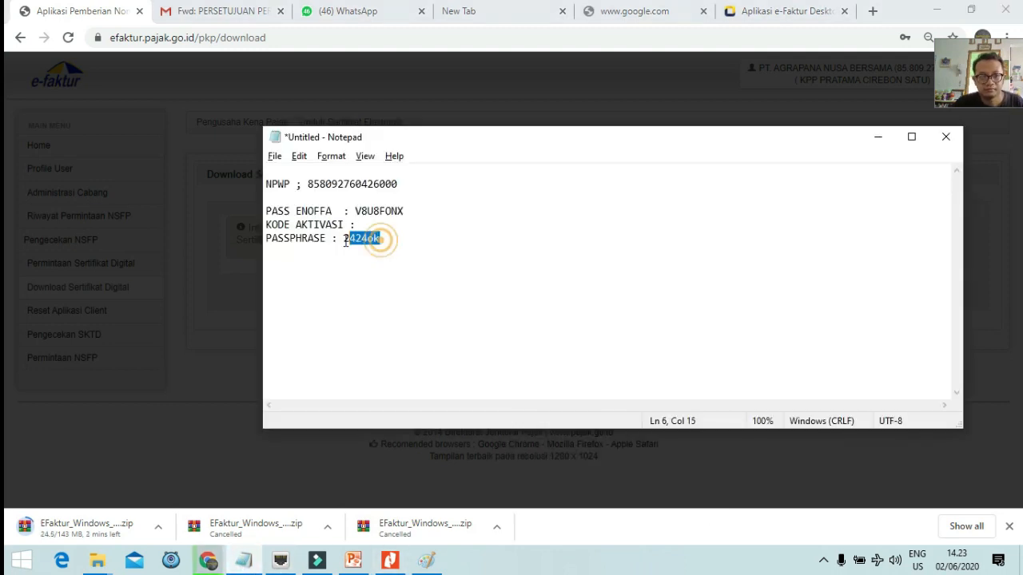
pyautogui.click(183, 270)
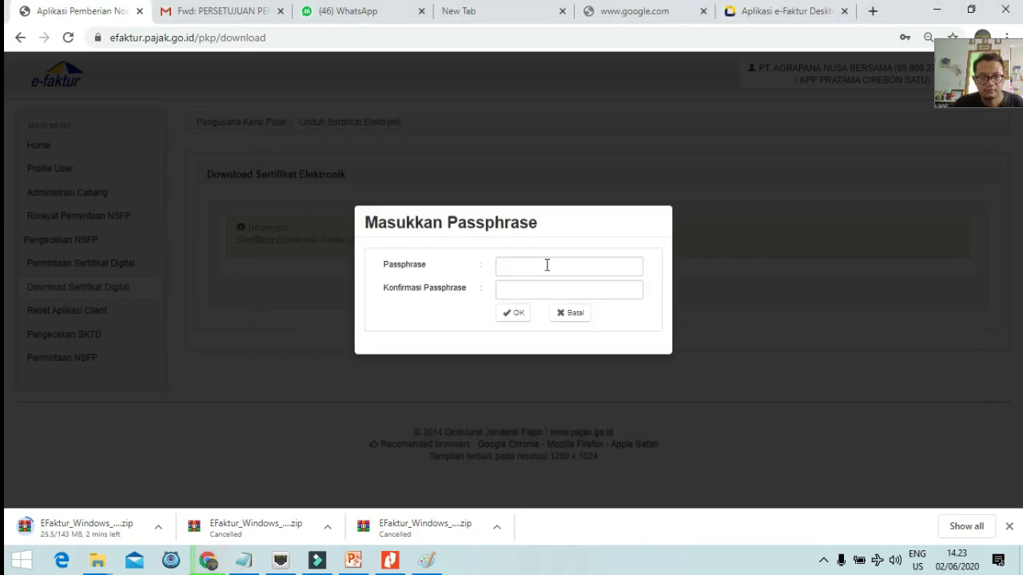
pyautogui.click(550, 267)
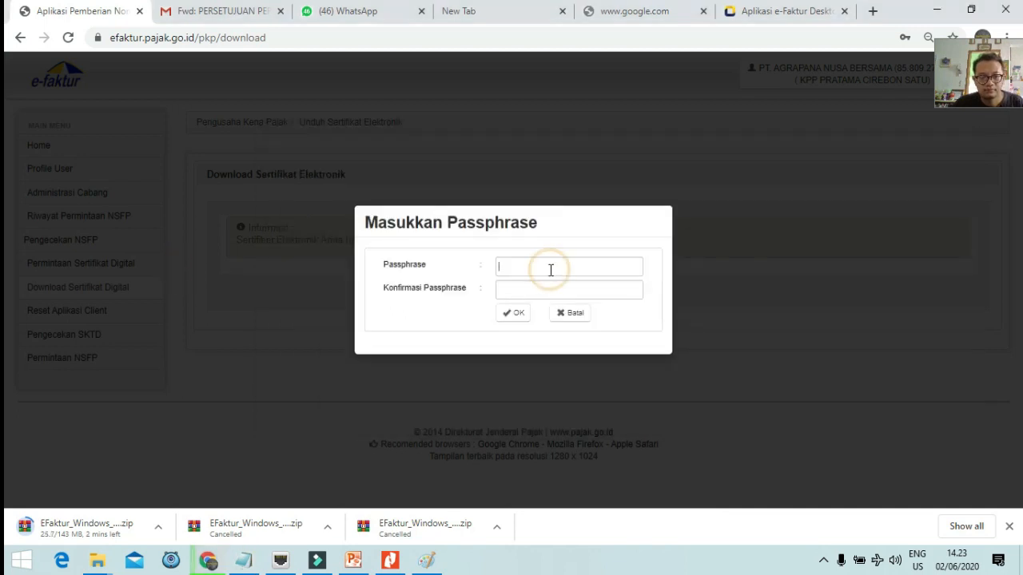
pyautogui.click(578, 228)
pyautogui.click(445, 323)
pyautogui.click(532, 289)
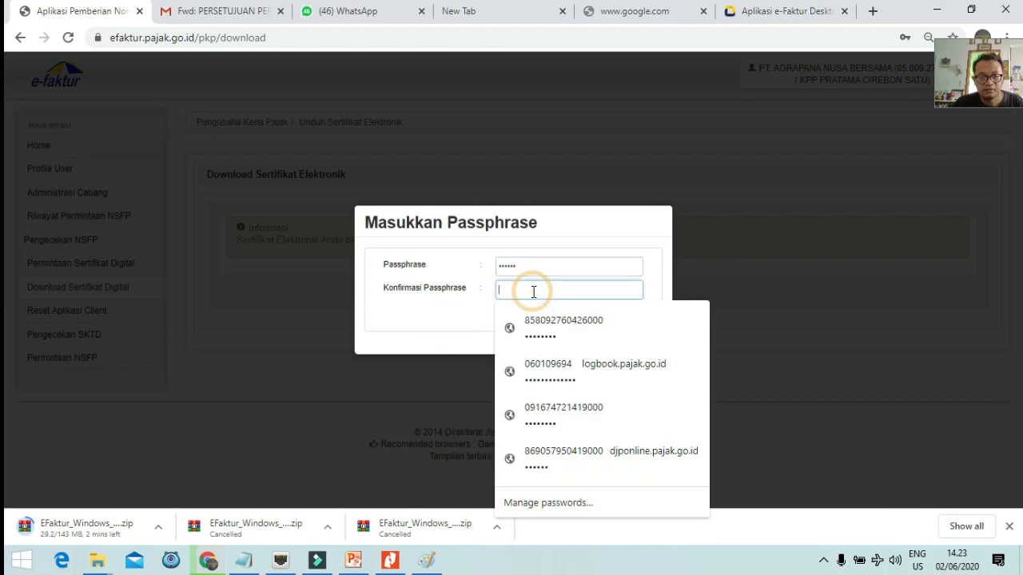
pyautogui.hotkey('ctrl', 'v')
pyautogui.click(513, 319)
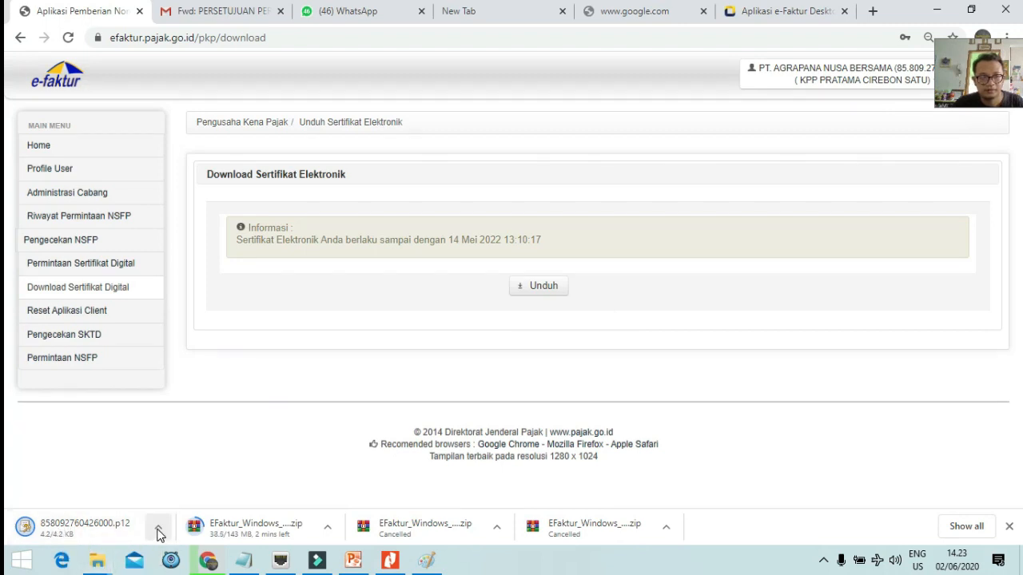
# Open the downloaded .p12 certificate, then show Profile User and copy the Kode Aktivasi value.
pyautogui.click(158, 534)
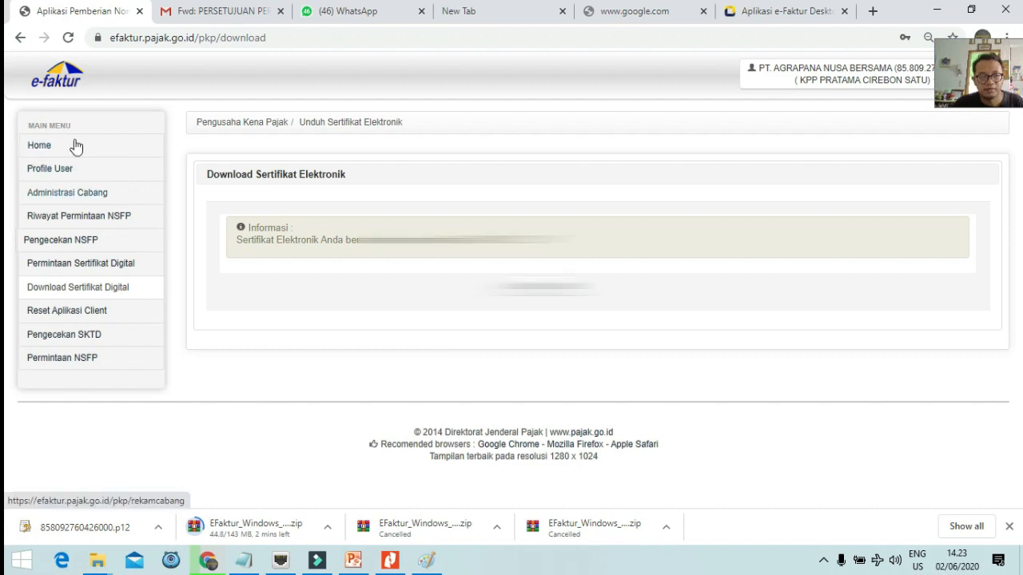
pyautogui.click(54, 173)
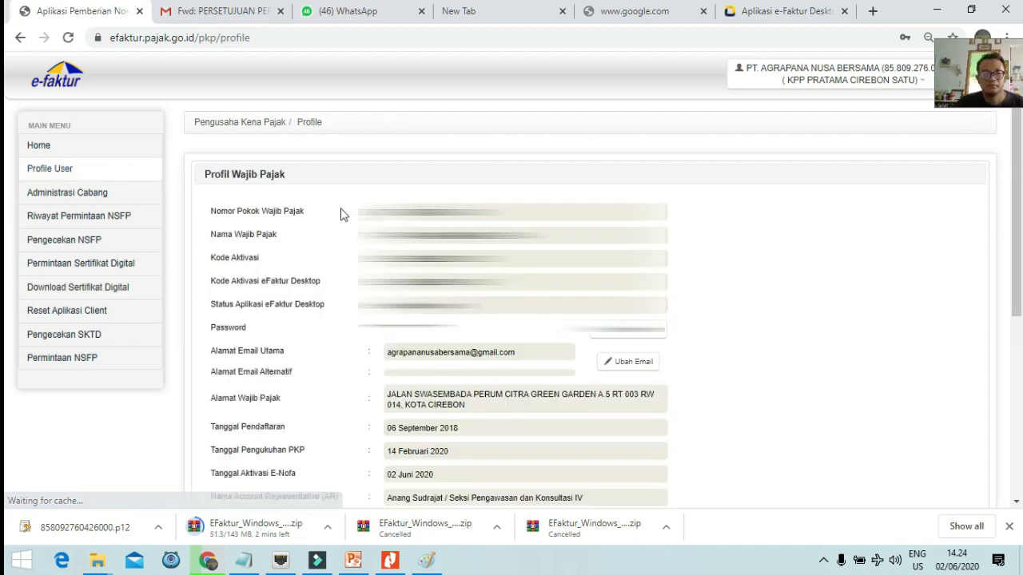
pyautogui.scroll(-1, 356, 183)
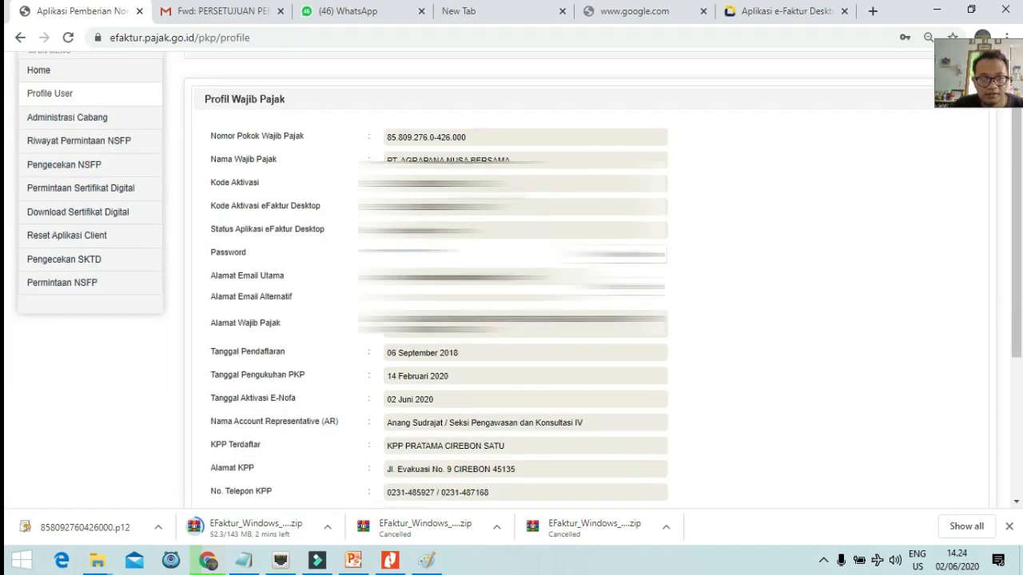
pyautogui.moveTo(505, 183); pyautogui.dragTo(356, 183)
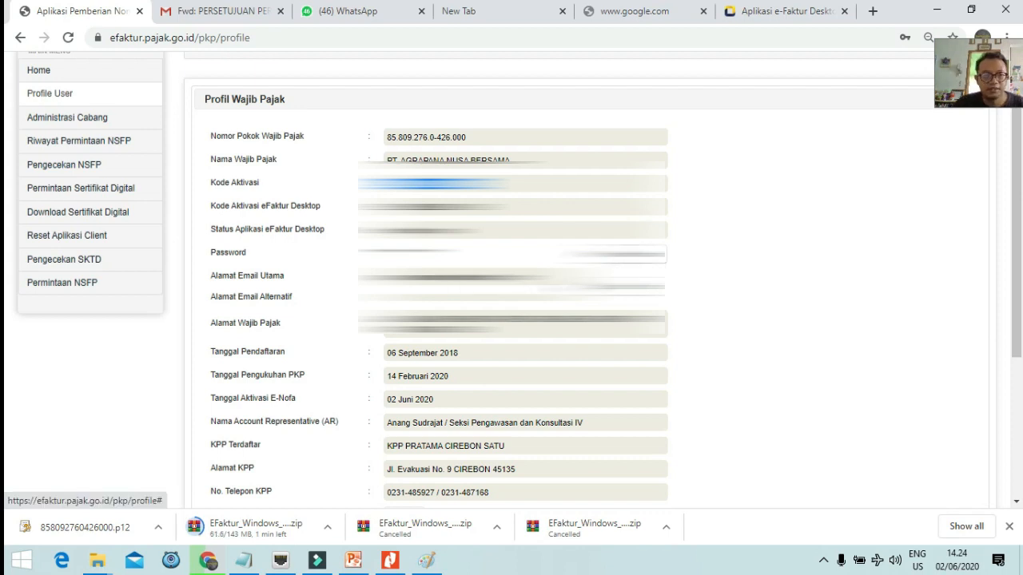
pyautogui.scroll(-2, 559, 304)
pyautogui.scroll(2, 559, 303)
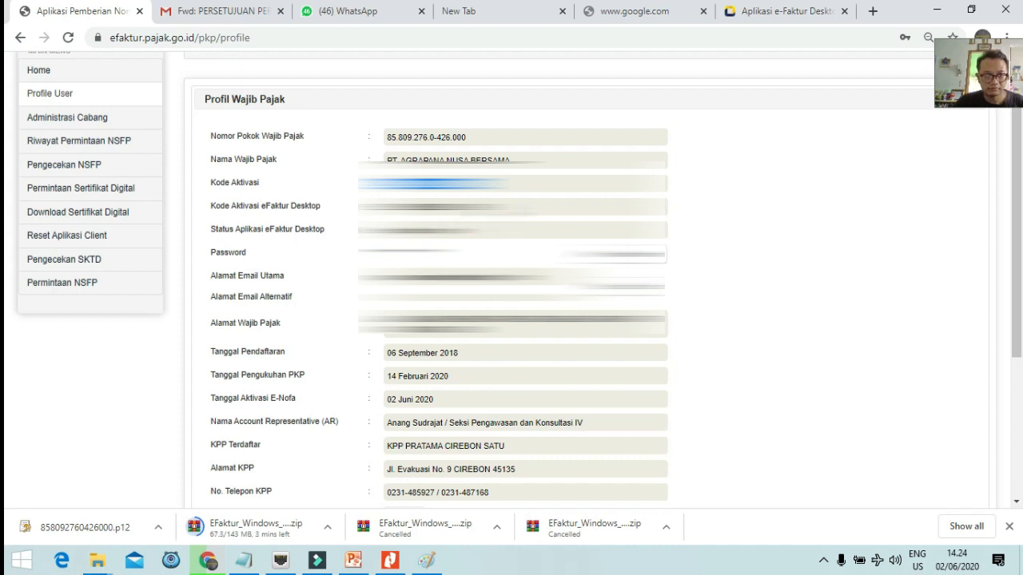
# Paste the activation code after 'KODE AKTIVASI :' and correct 'ENOFFA' to 'ENOFA'.
pyautogui.click(243, 560)
pyautogui.click(359, 226)
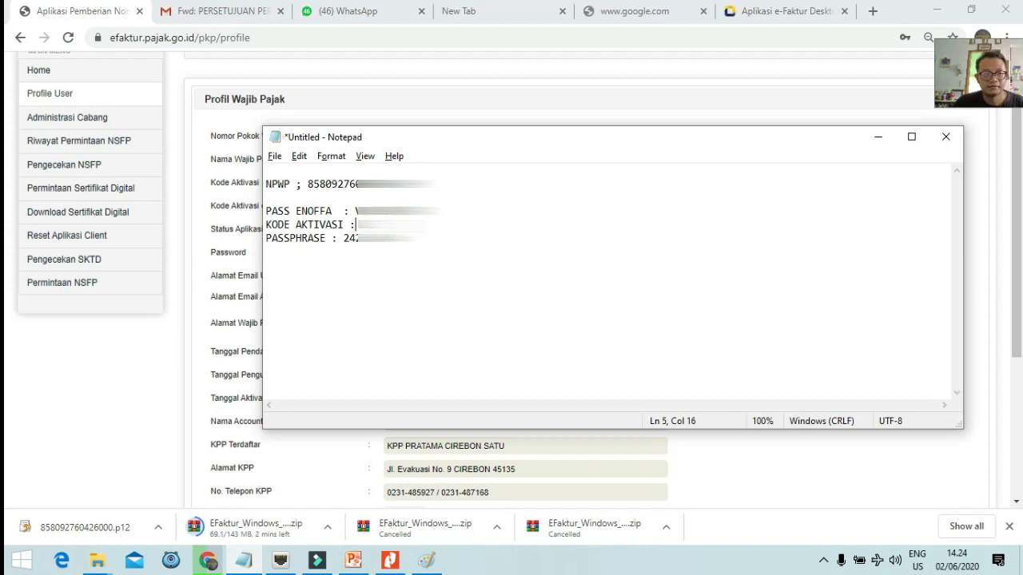
pyautogui.hotkey('ctrl', 'v')
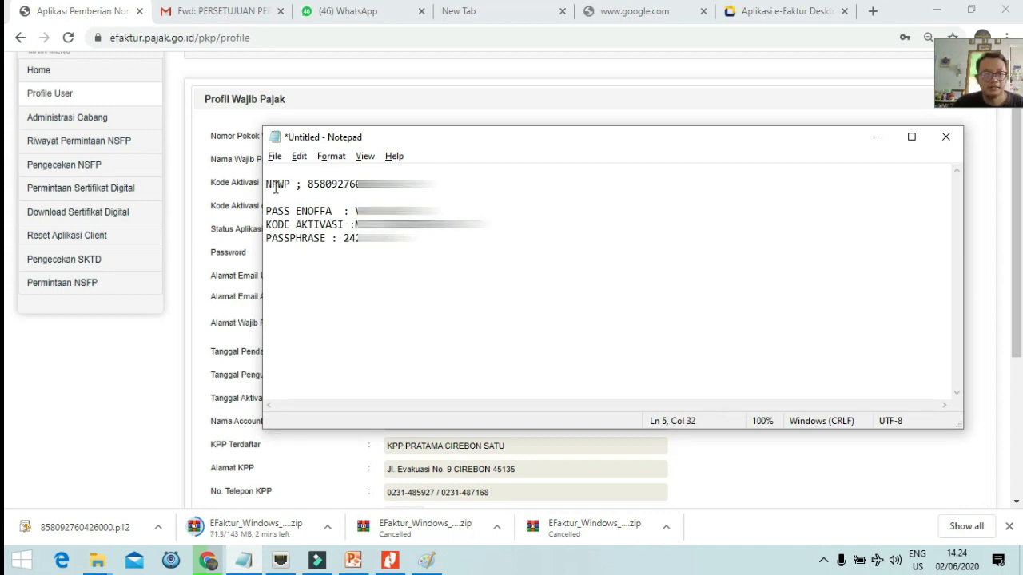
pyautogui.click(326, 211)
pyautogui.press('BackSpace')
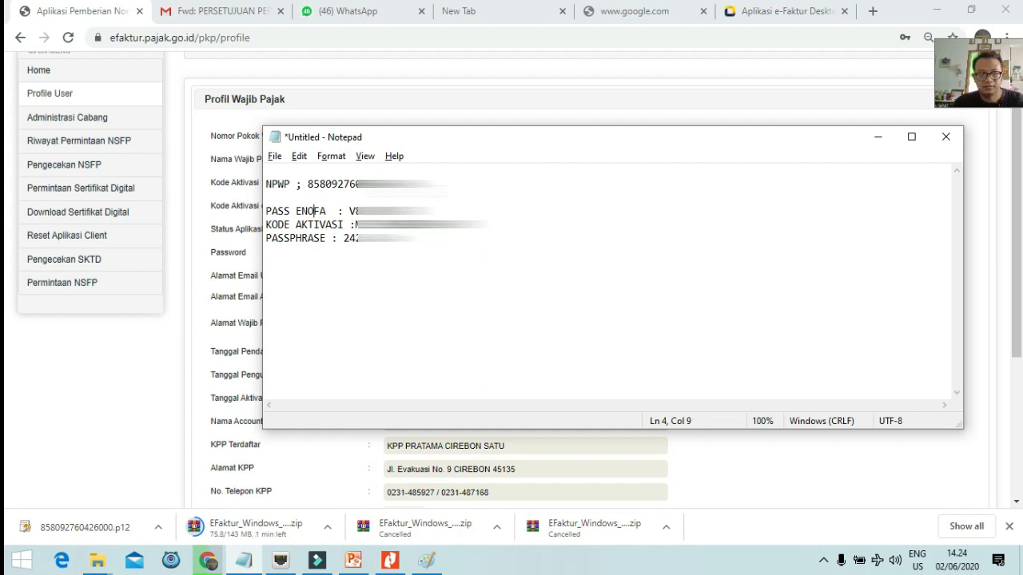
pyautogui.click(336, 239)
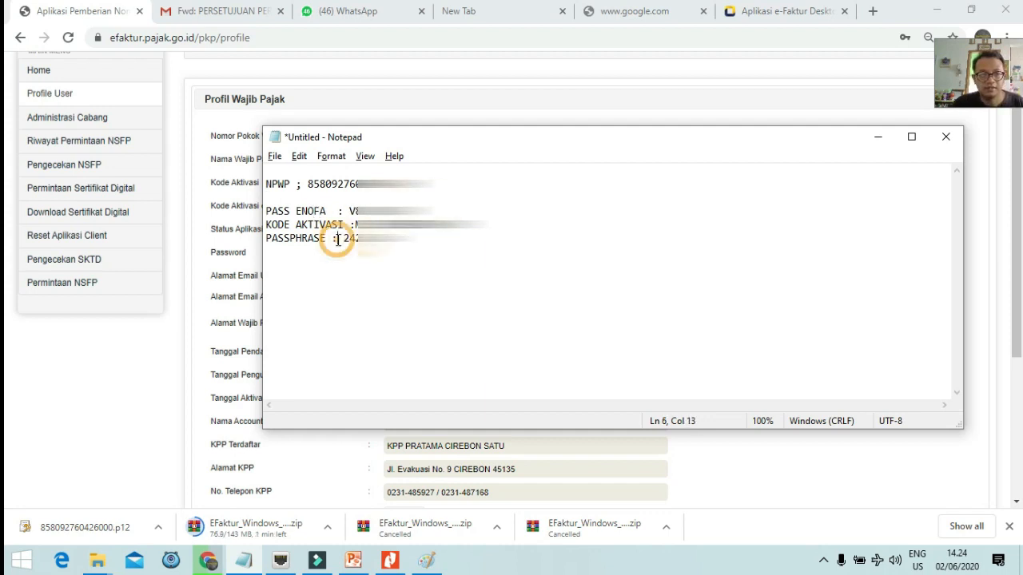
# Switch between the browser and notes, then bring back the Bahan efaktur folder window.
pyautogui.click(982, 234)
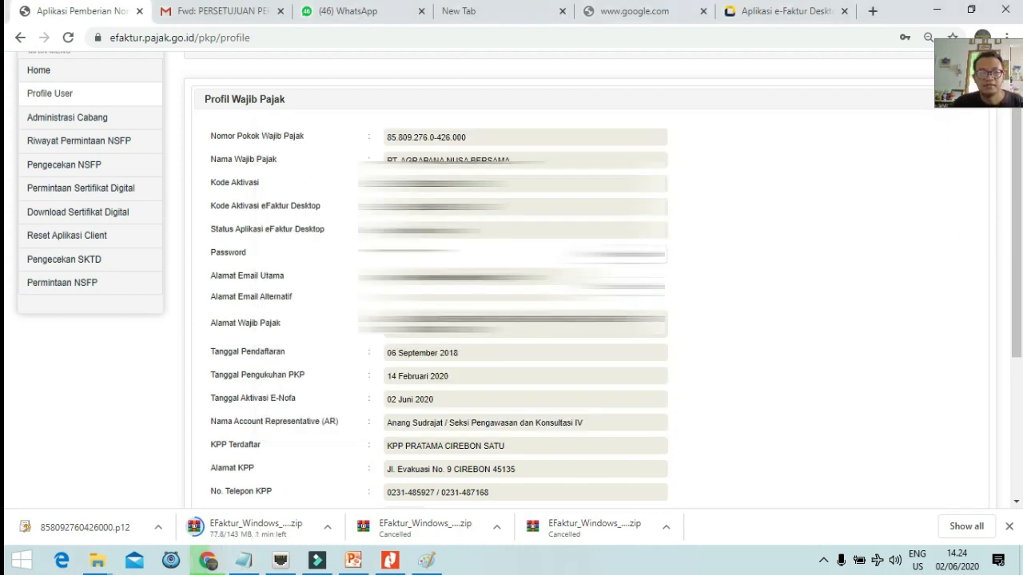
pyautogui.click(216, 568)
pyautogui.click(214, 566)
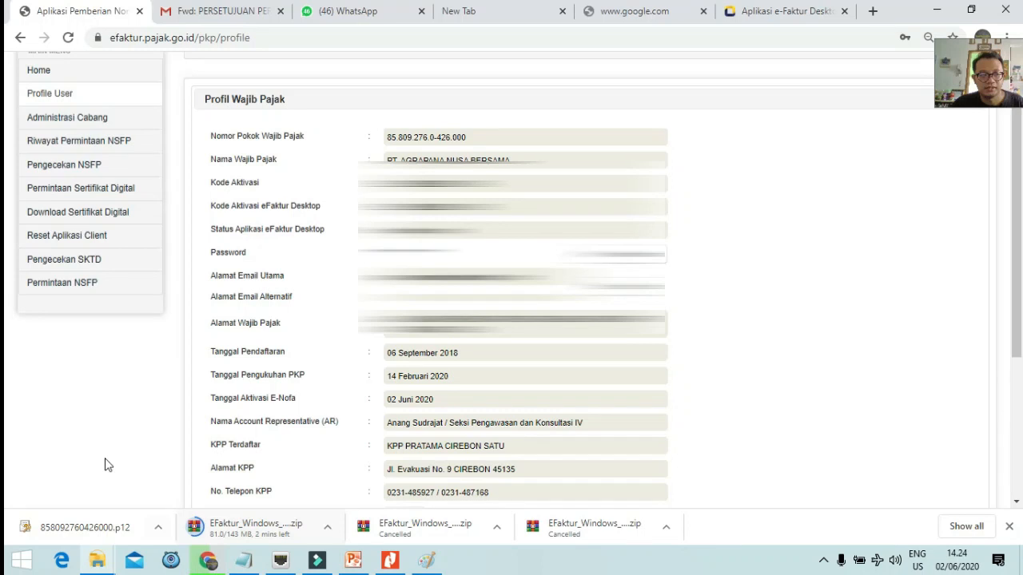
pyautogui.click(97, 560)
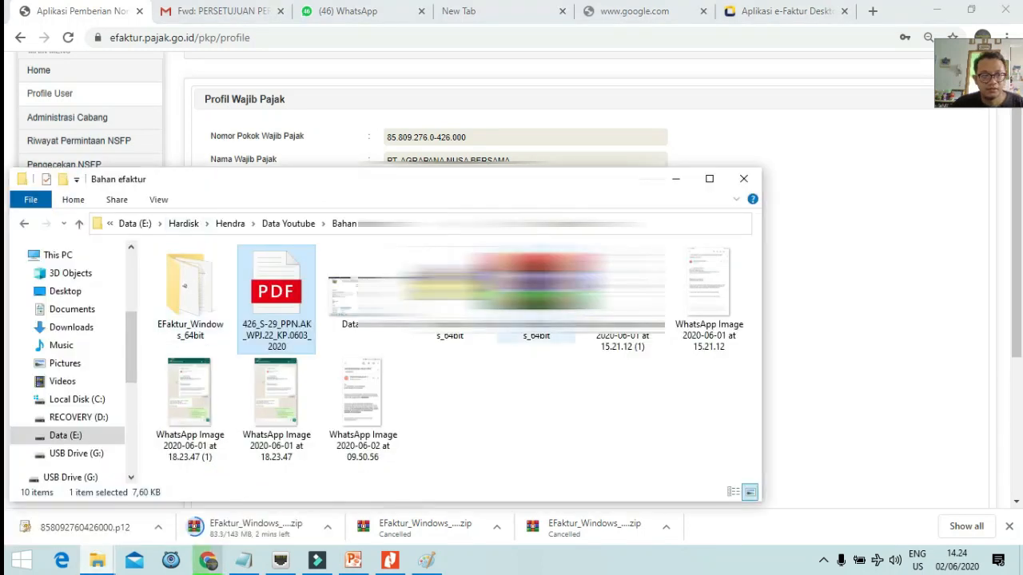
# Maximize the Bahan efaktur window, open EFaktur_Windows_64bit and select the ETaxInvoice application.
pyautogui.click(540, 294)
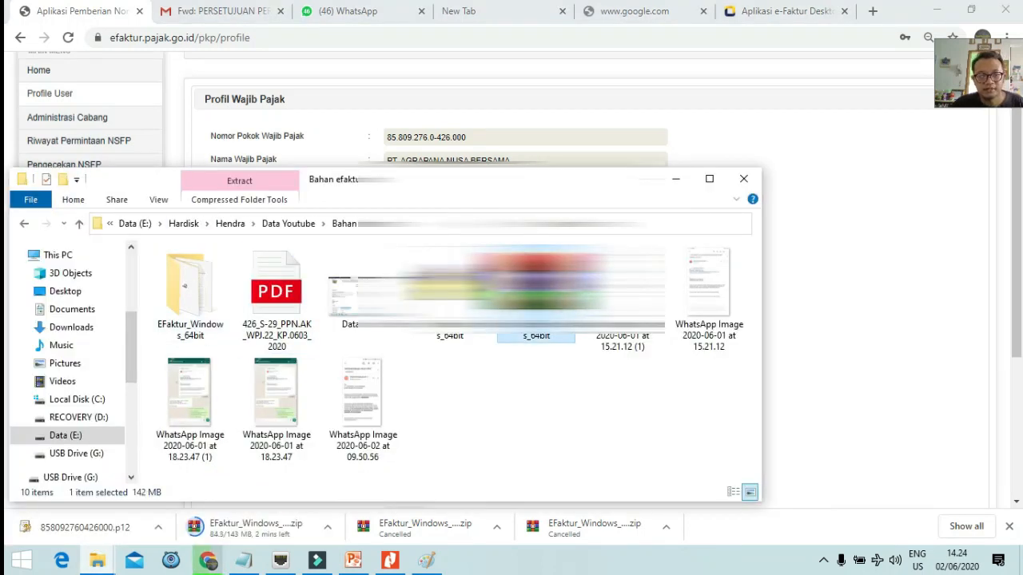
pyautogui.click(450, 296)
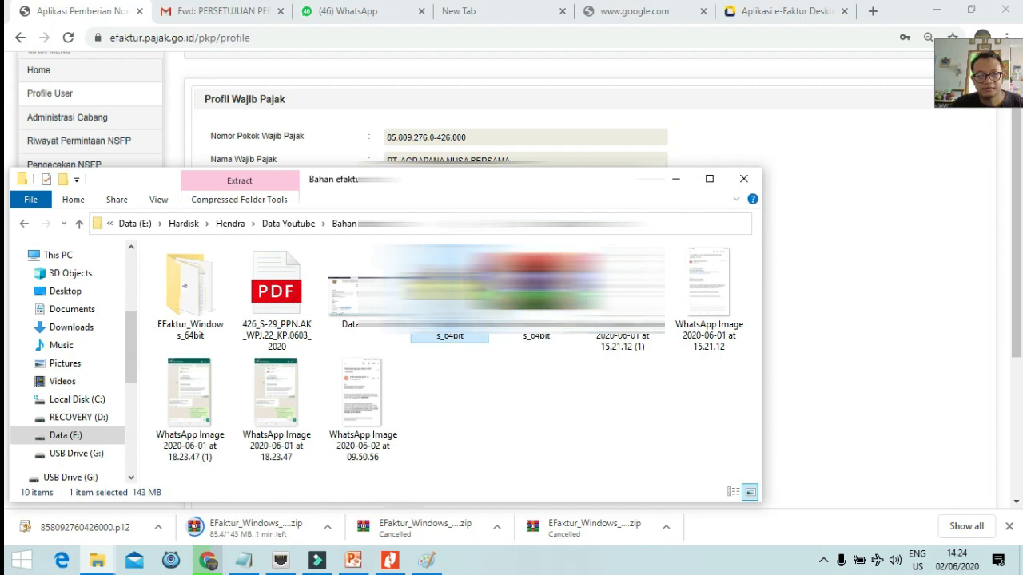
pyautogui.click(708, 178)
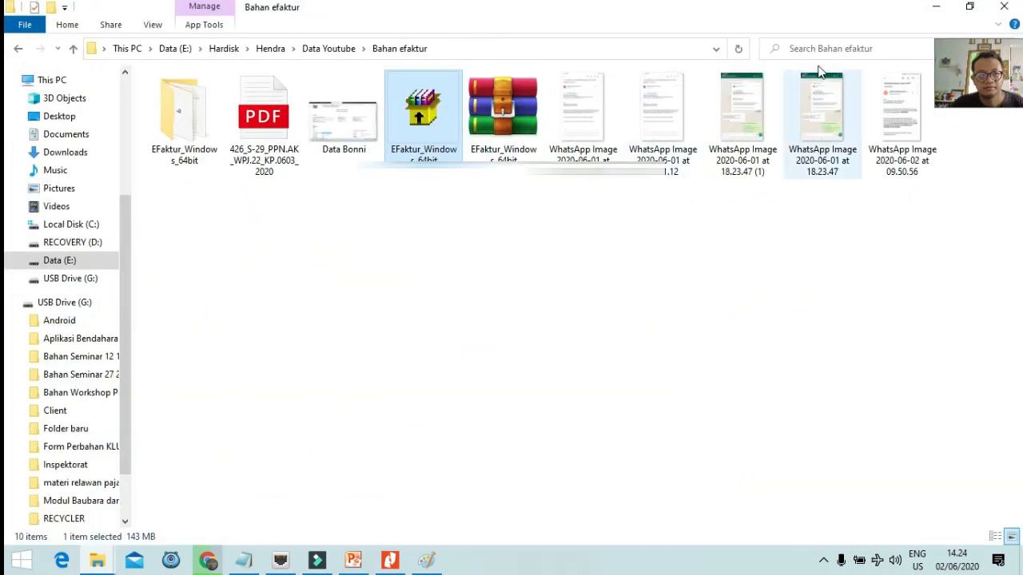
pyautogui.click(177, 124)
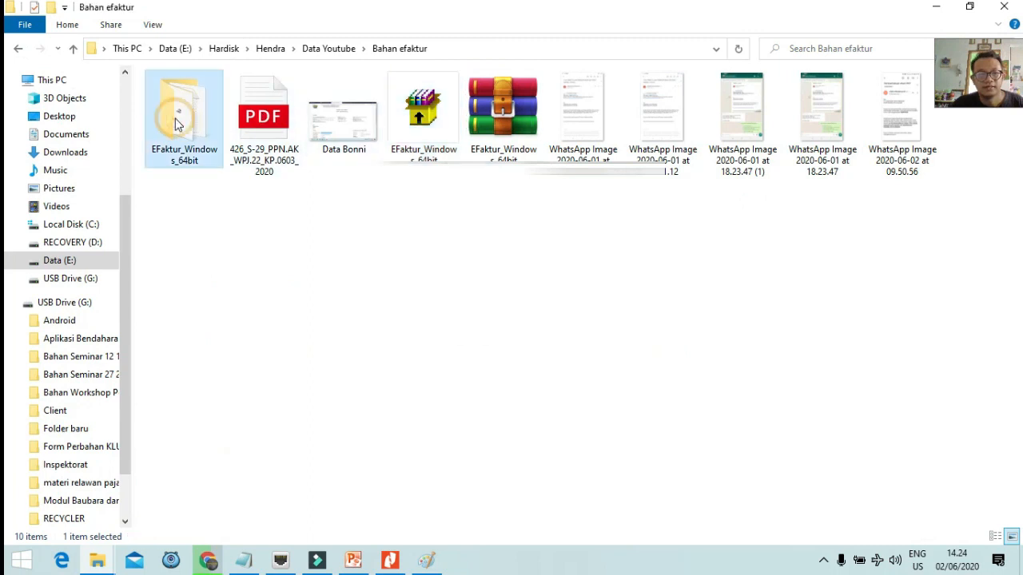
pyautogui.doubleClick(173, 117)
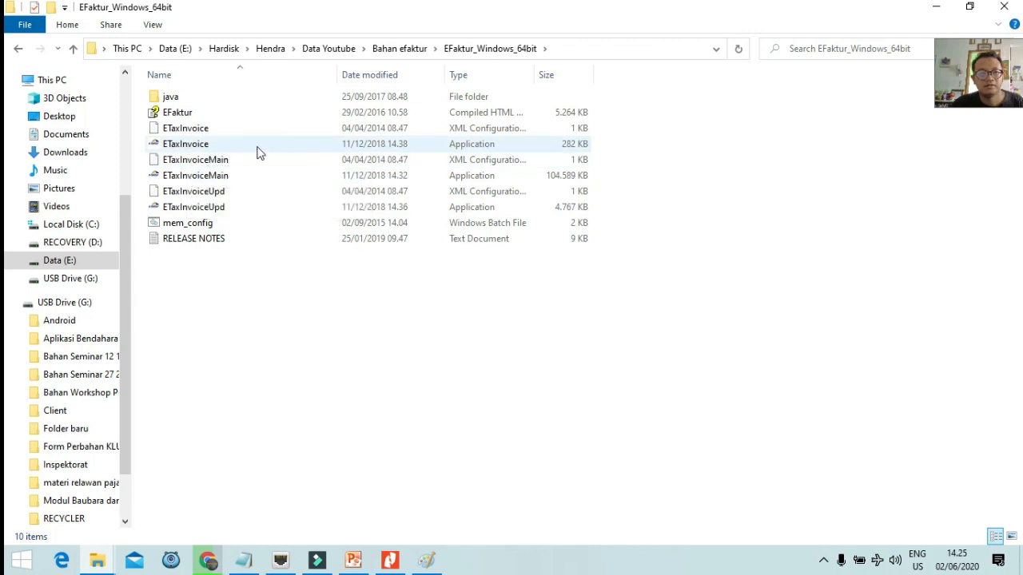
pyautogui.click(206, 144)
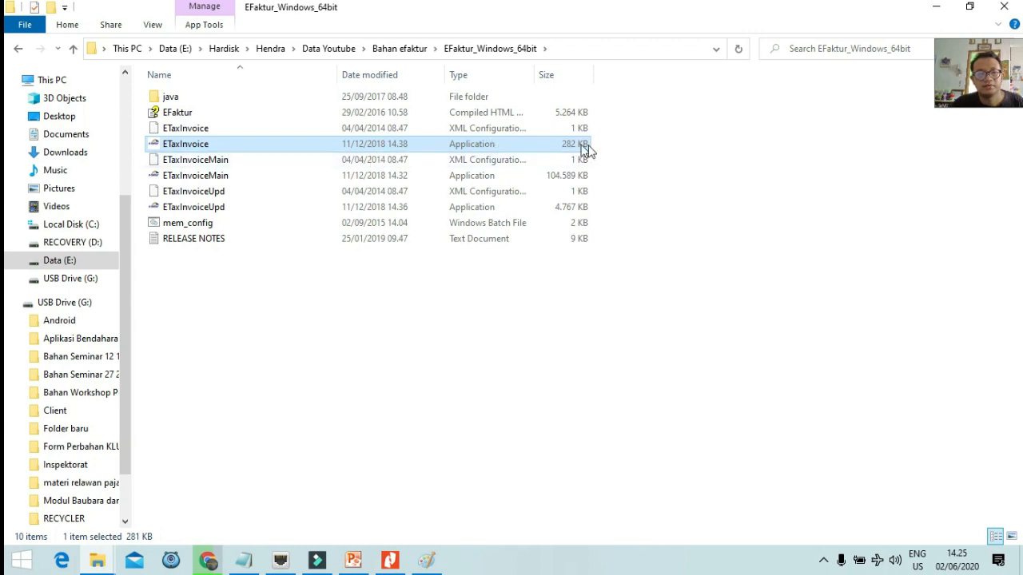
# Launch ETaxInvoice and connect it to the Lokal Database.
pyautogui.doubleClick(199, 145)
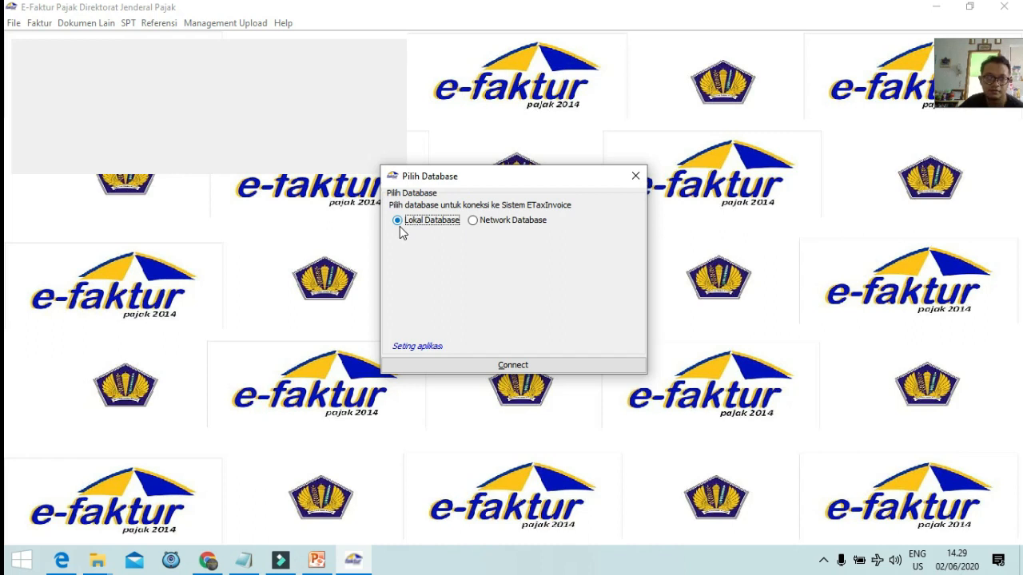
pyautogui.click(530, 368)
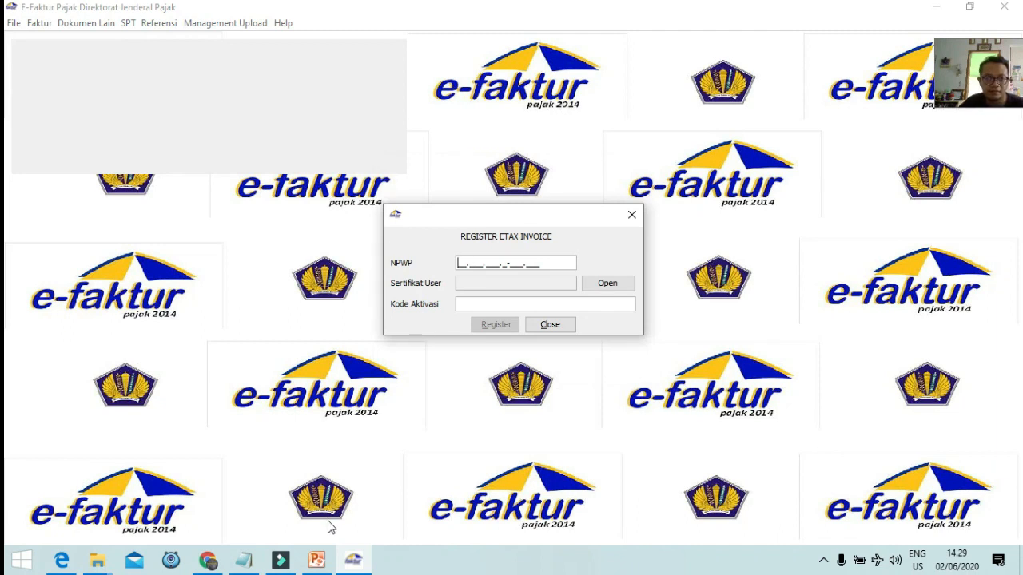
# Paste the NPWP from the notes into the registration form and open the Sertifikat User chooser.
pyautogui.click(245, 561)
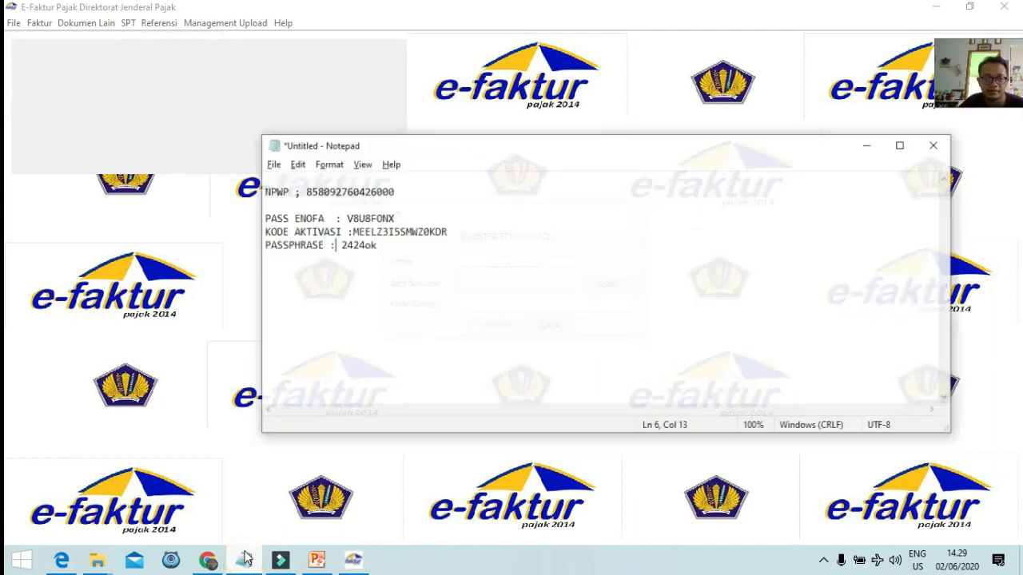
pyautogui.moveTo(481, 133); pyautogui.dragTo(188, 60)
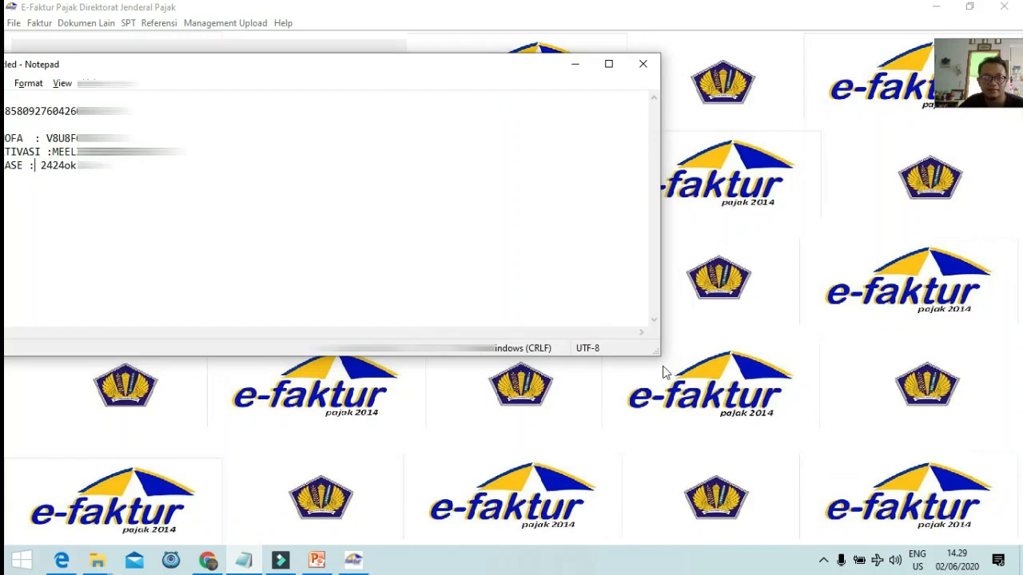
pyautogui.moveTo(659, 354); pyautogui.dragTo(348, 146)
pyautogui.moveTo(220, 75); pyautogui.dragTo(422, 64)
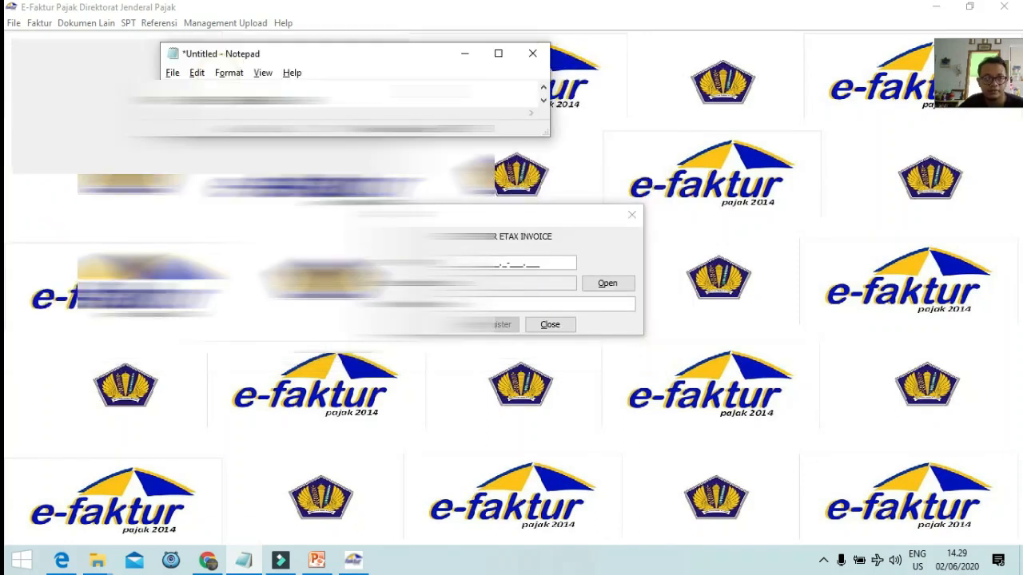
pyautogui.moveTo(400, 136); pyautogui.dragTo(399, 197)
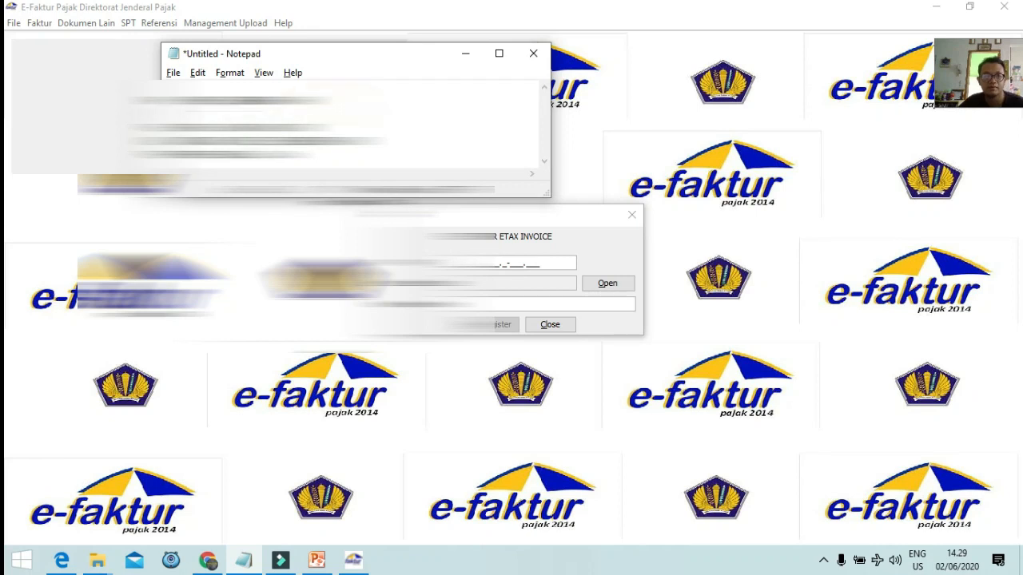
pyautogui.moveTo(313, 102); pyautogui.dragTo(199, 102)
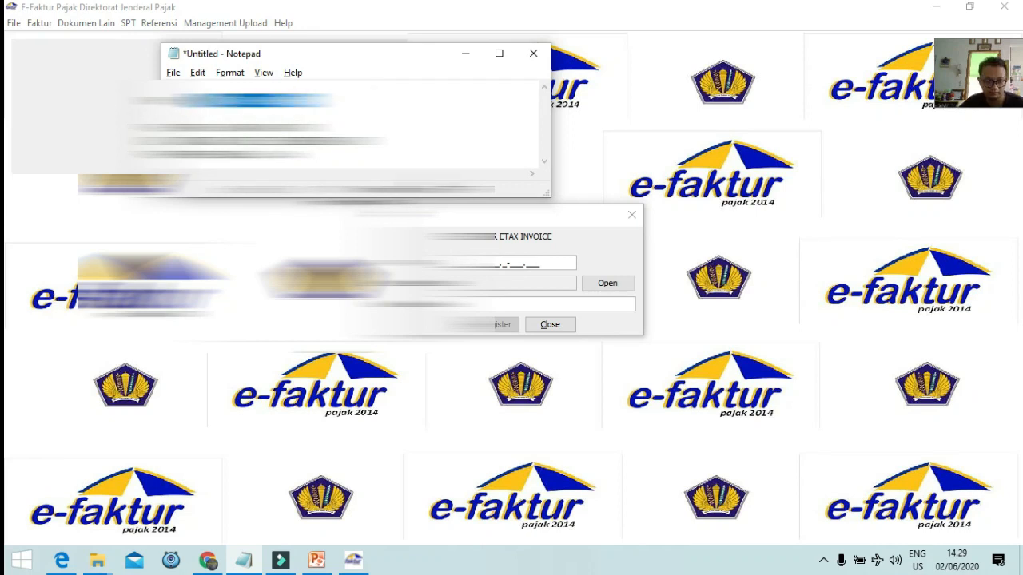
pyautogui.click(478, 261)
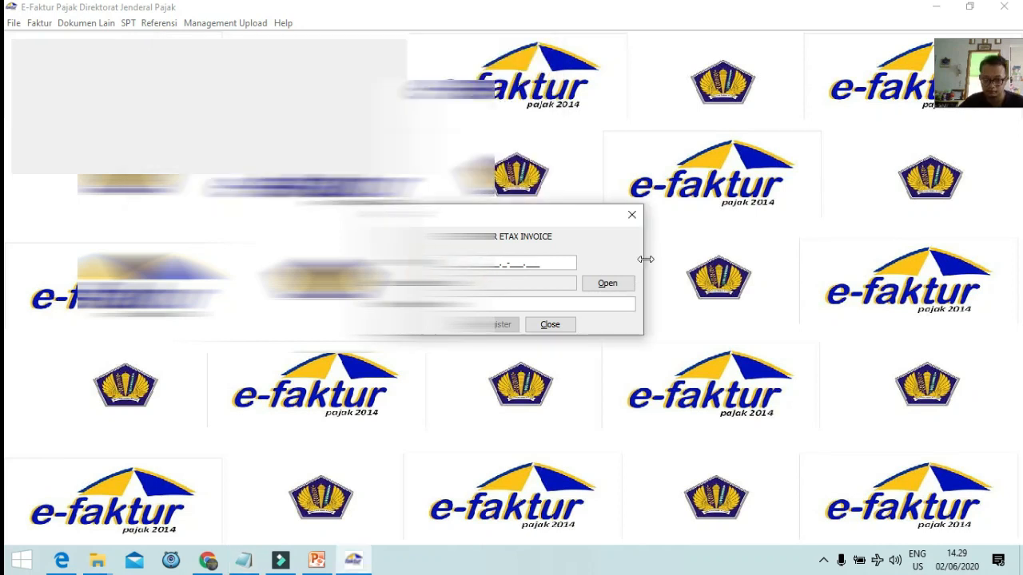
pyautogui.hotkey('ctrl', 'v')
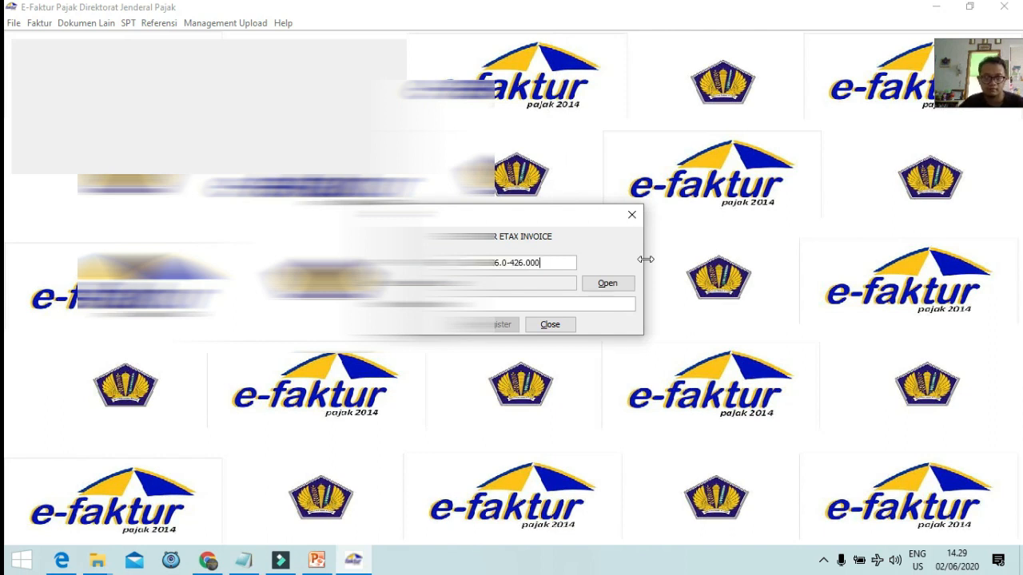
pyautogui.click(607, 286)
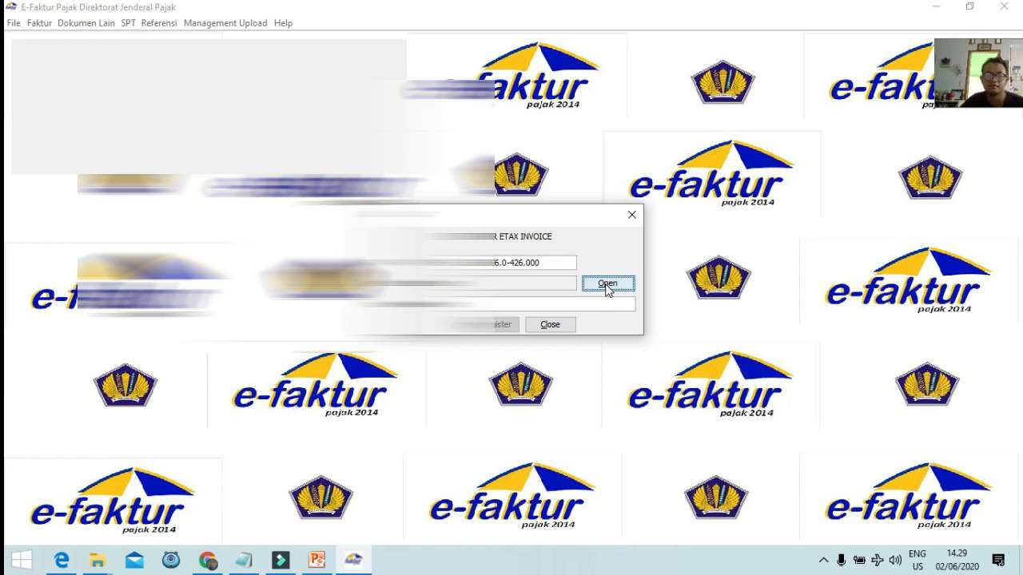
pyautogui.click(606, 286)
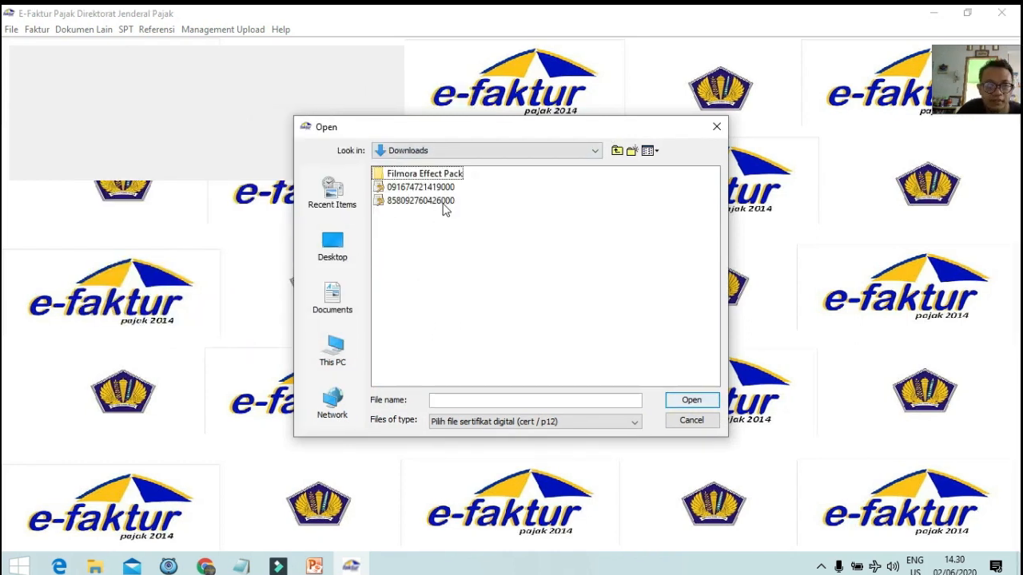
# Choose the company's .p12 certificate and enter its passphrase from the notes.
pyautogui.doubleClick(443, 202)
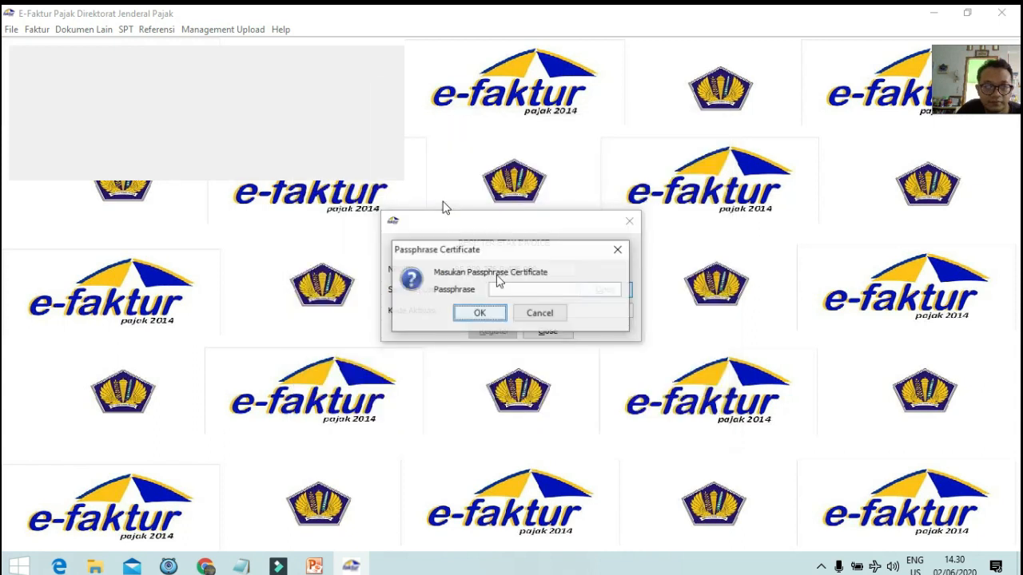
pyautogui.click(240, 566)
pyautogui.doubleClick(260, 162)
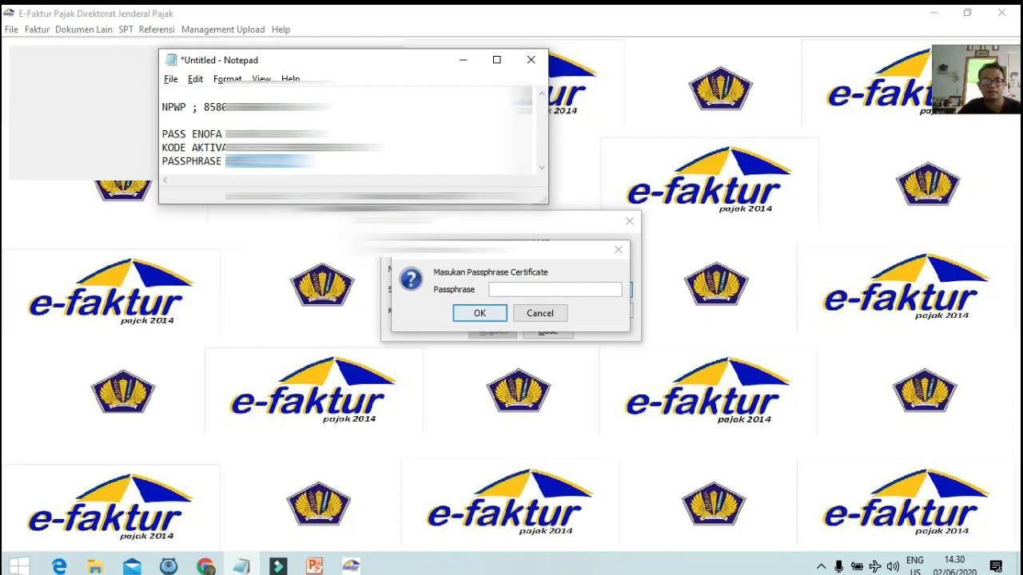
pyautogui.click(524, 290)
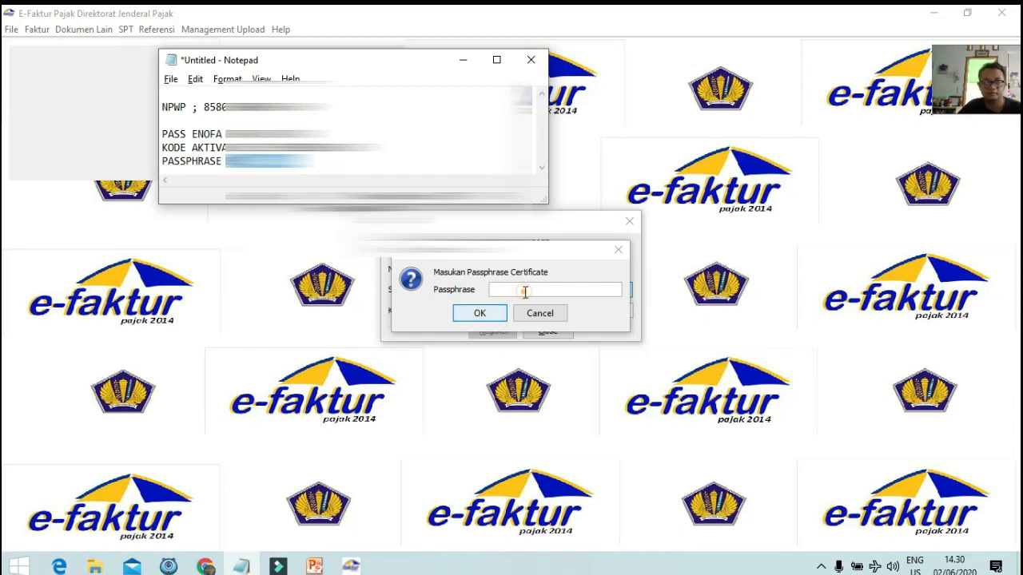
pyautogui.hotkey('ctrl', 'v')
pyautogui.click(491, 318)
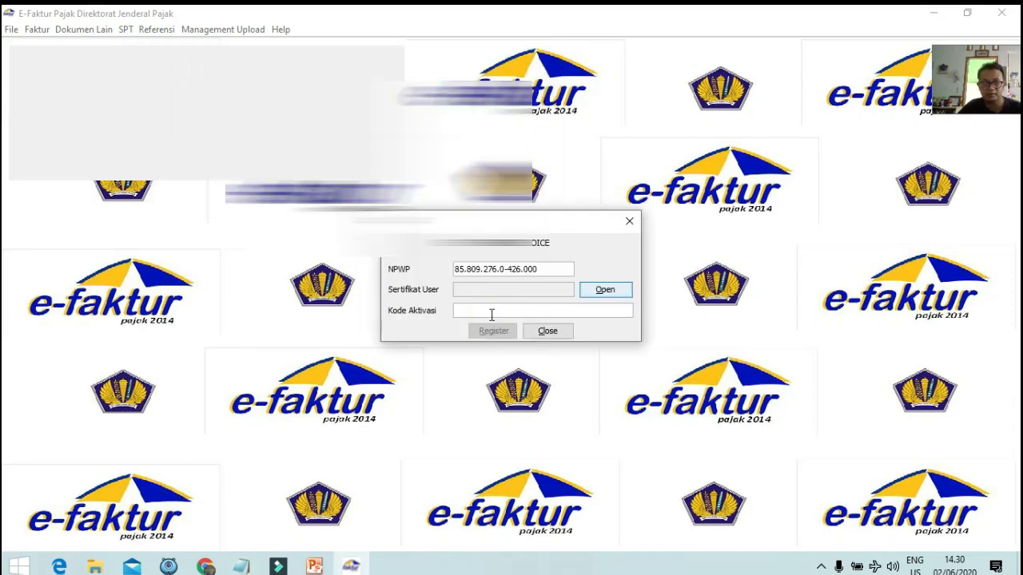
# Paste the Kode Aktivasi from the notes into the activation code field and click Register.
pyautogui.click(491, 314)
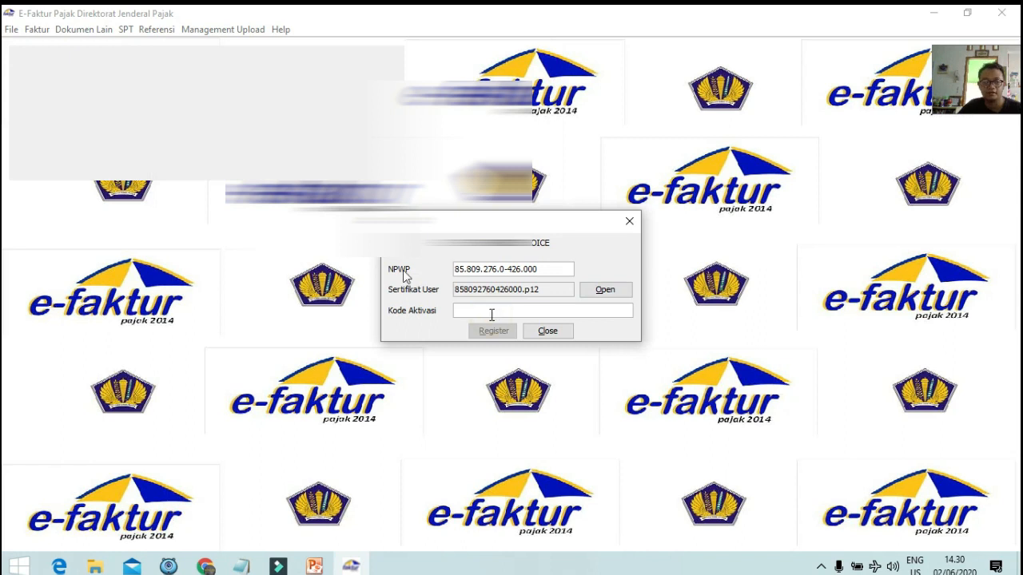
pyautogui.hotkey('alt', 'Tab')
pyautogui.moveTo(254, 148); pyautogui.dragTo(342, 148)
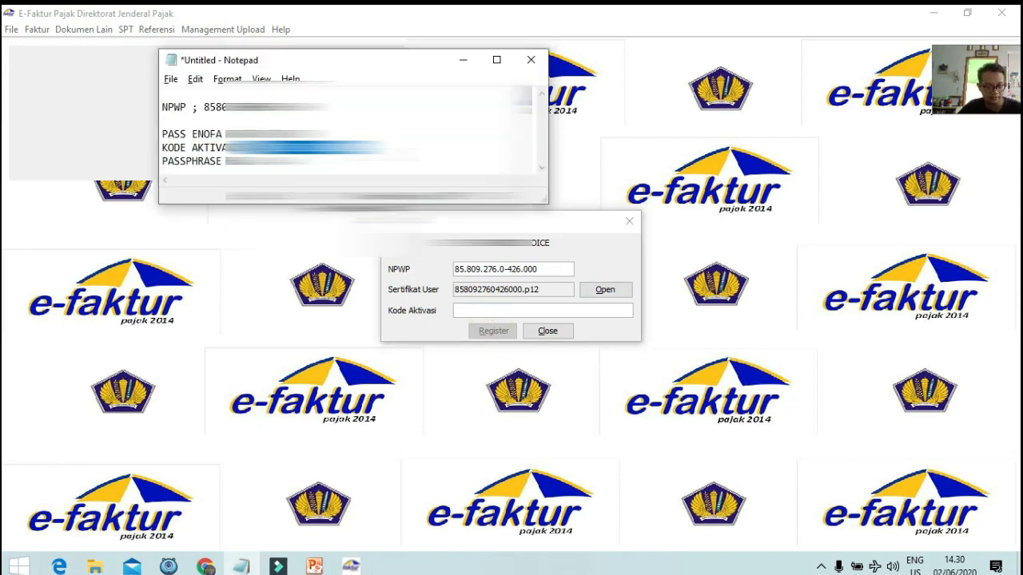
pyautogui.click(522, 310)
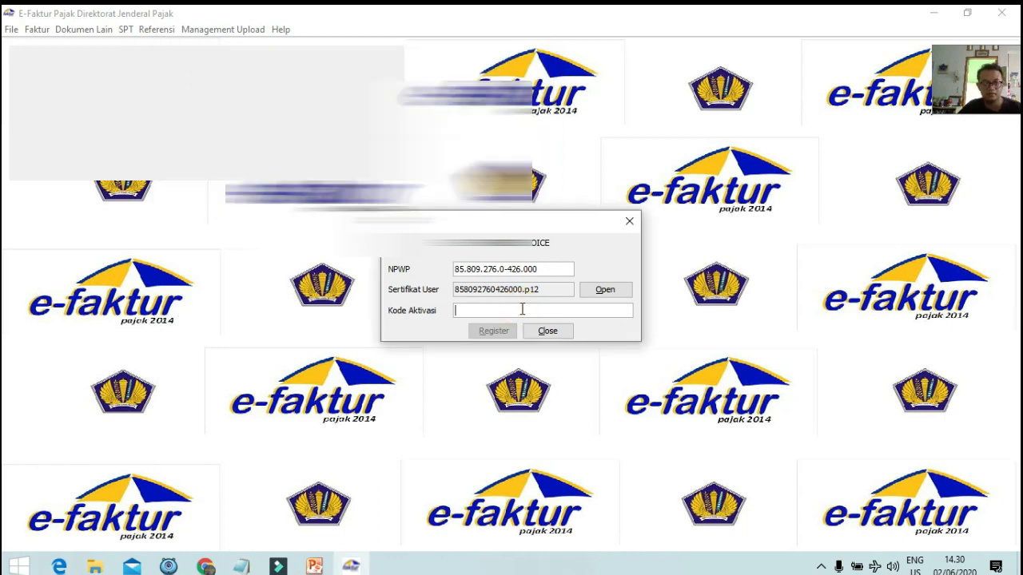
pyautogui.hotkey('ctrl', 'v')
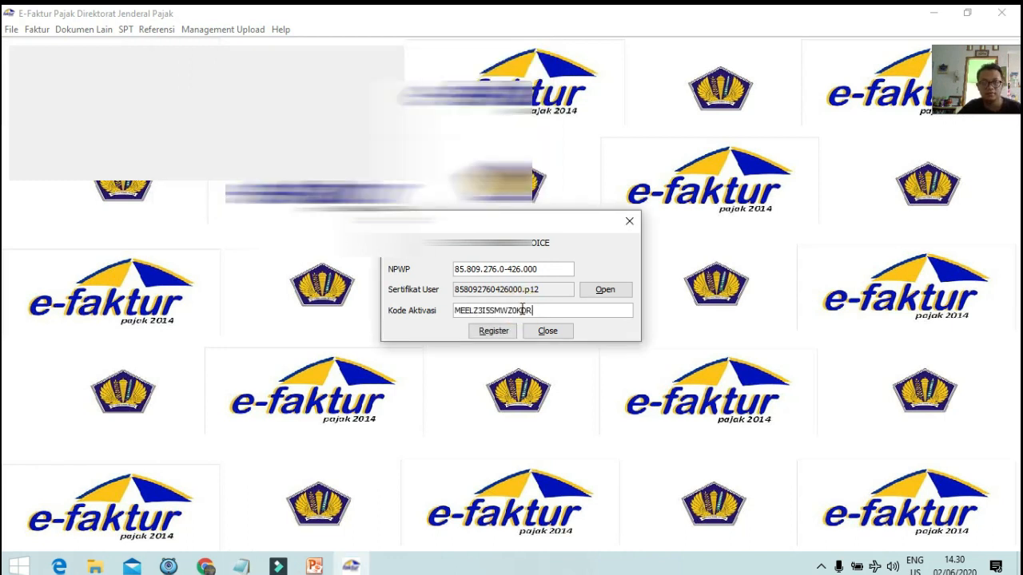
pyautogui.click(484, 335)
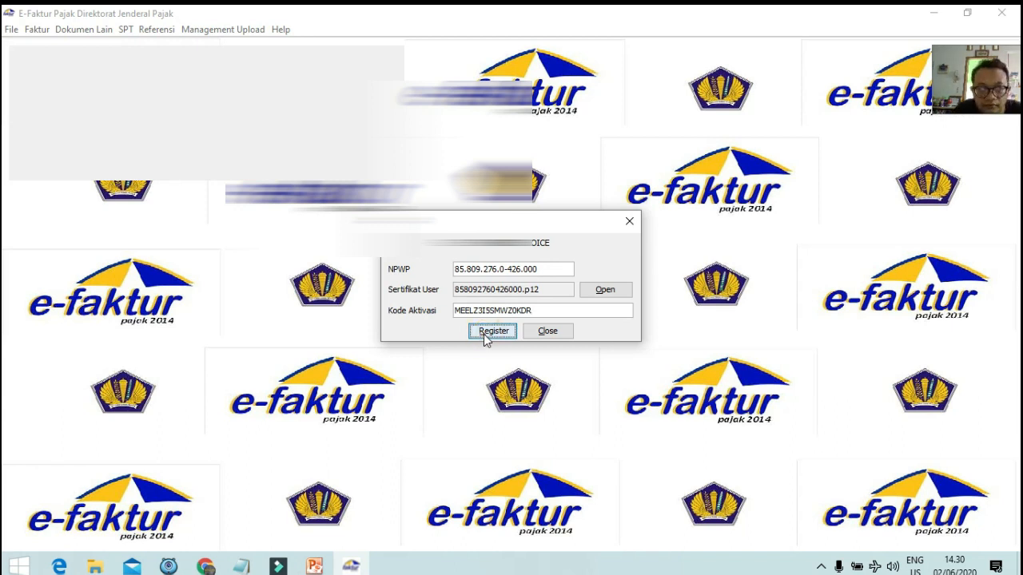
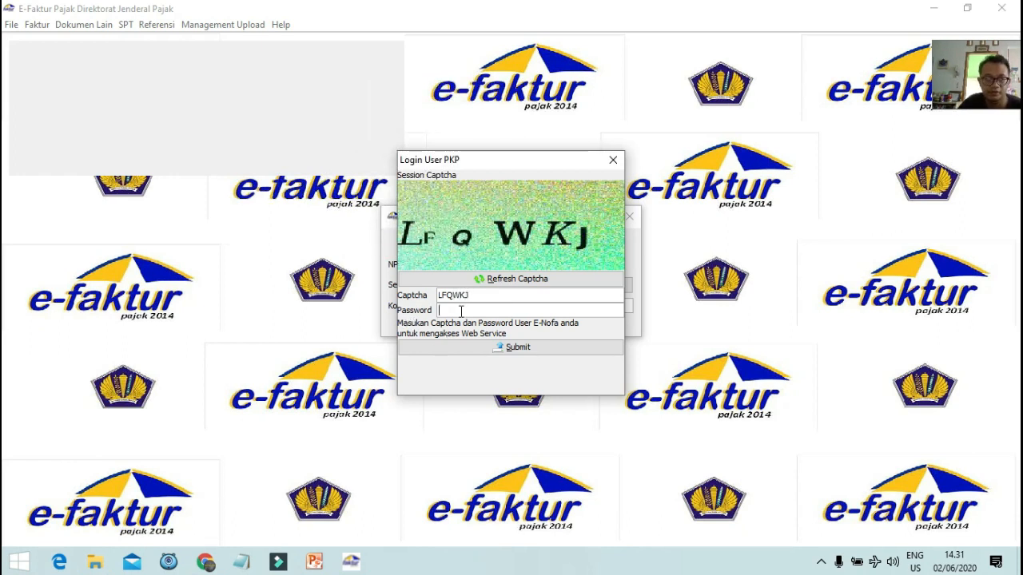
pyautogui.click(241, 561)
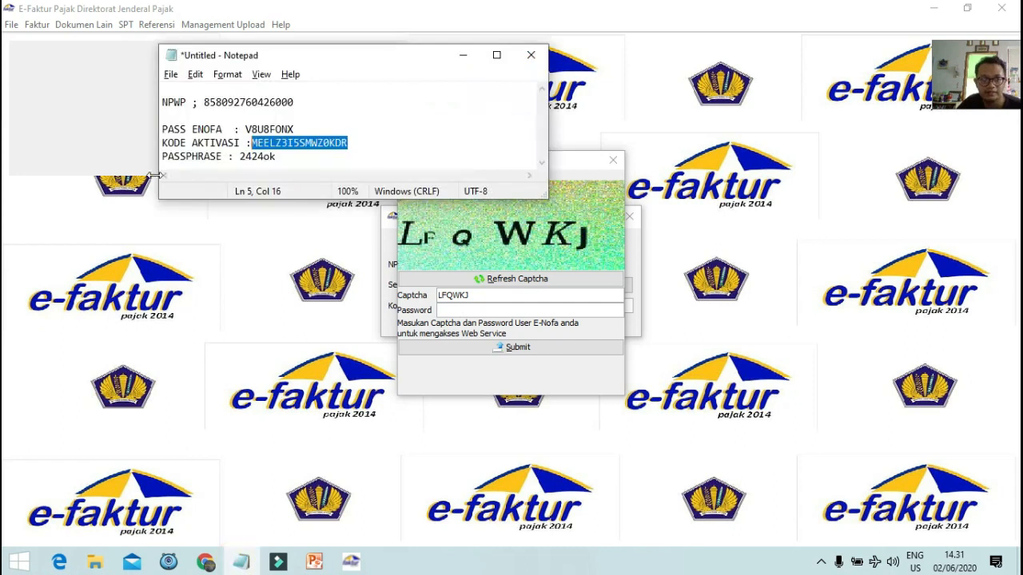
pyautogui.moveTo(324, 129); pyautogui.dragTo(246, 130)
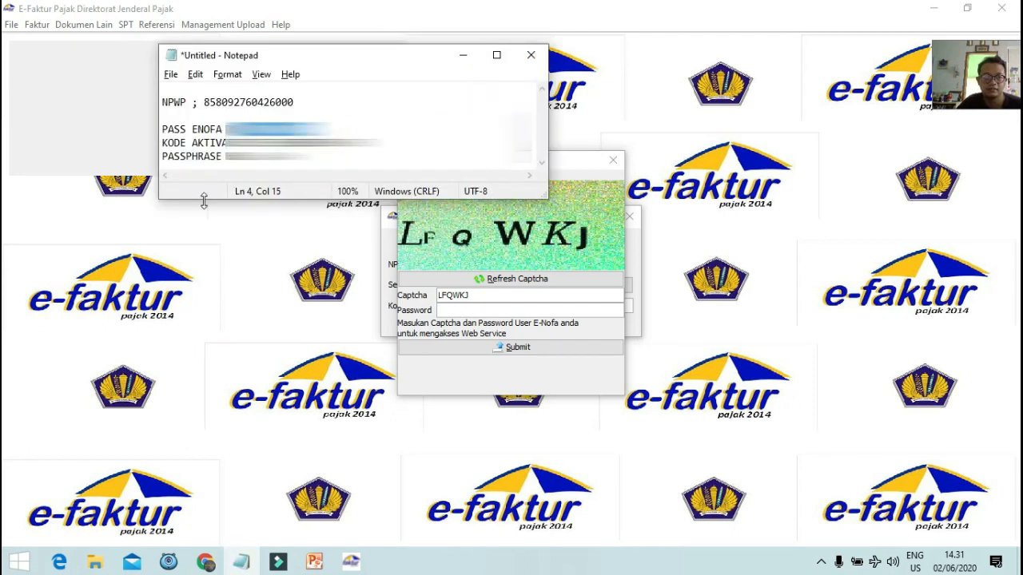
pyautogui.click(470, 310)
pyautogui.hotkey('ctrl', 'v')
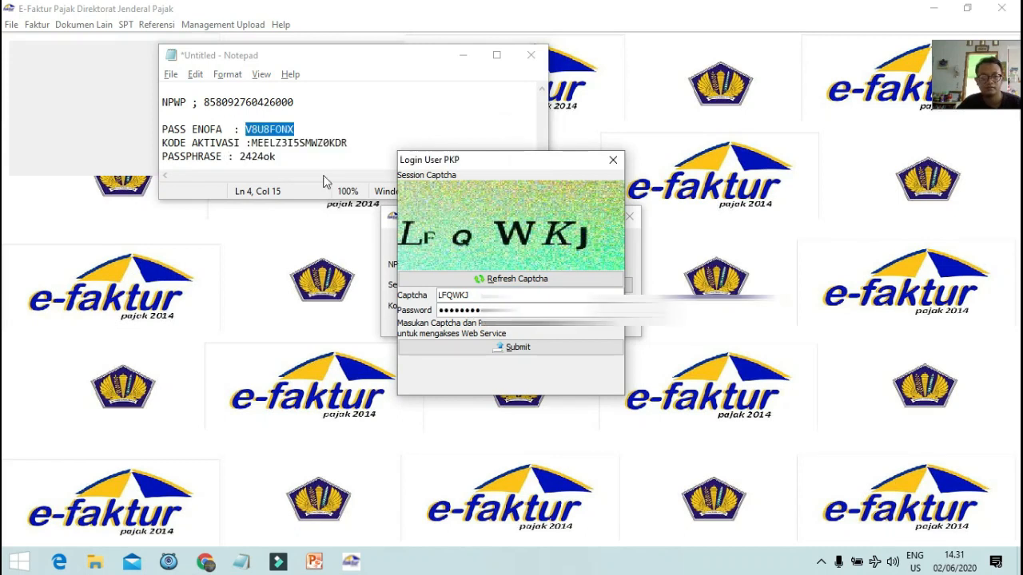
pyautogui.click(538, 351)
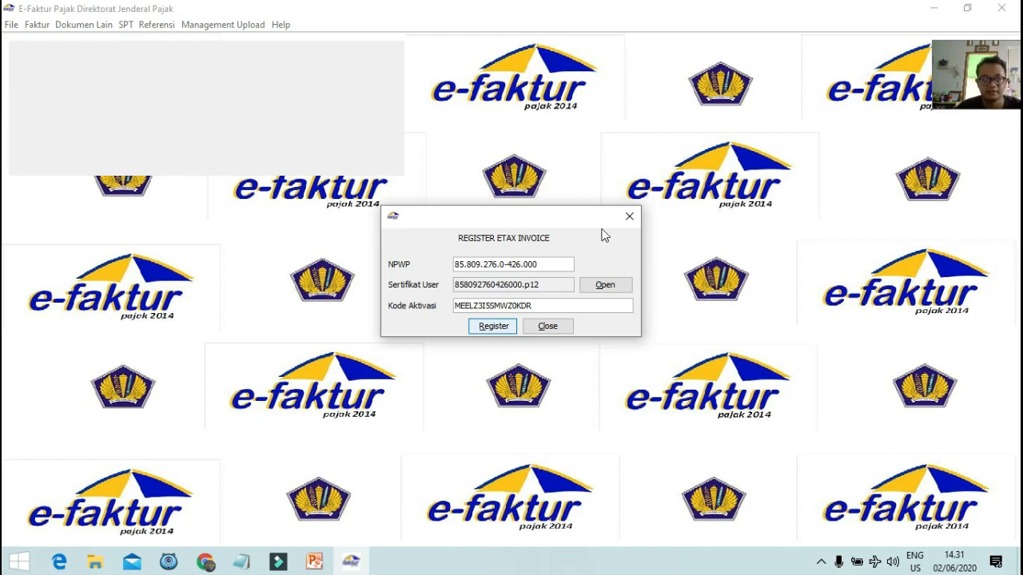
pyautogui.click(629, 216)
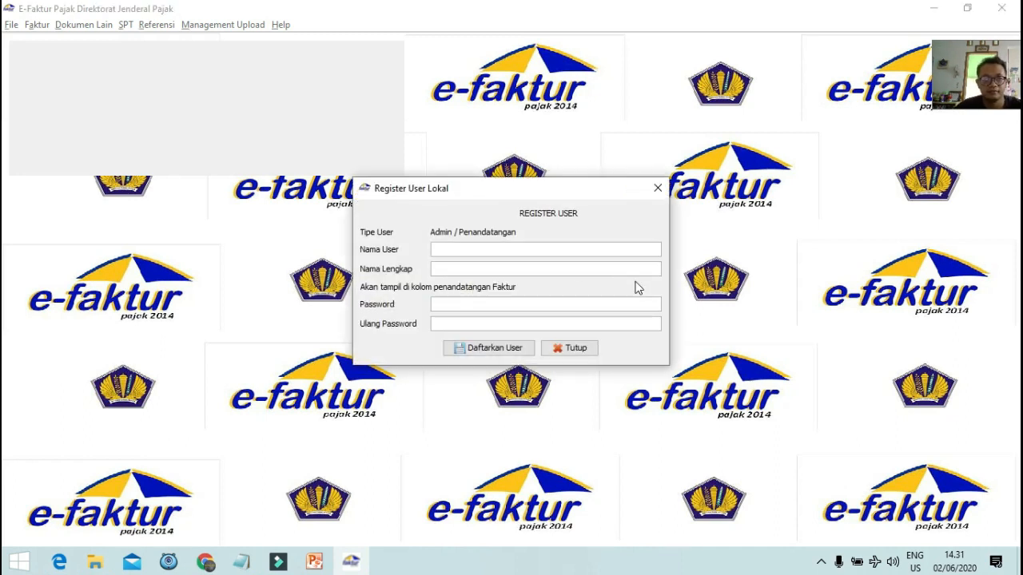
# Replace the existing user name with 'admin' in the Register User Lokal form.
pyautogui.click(459, 249)
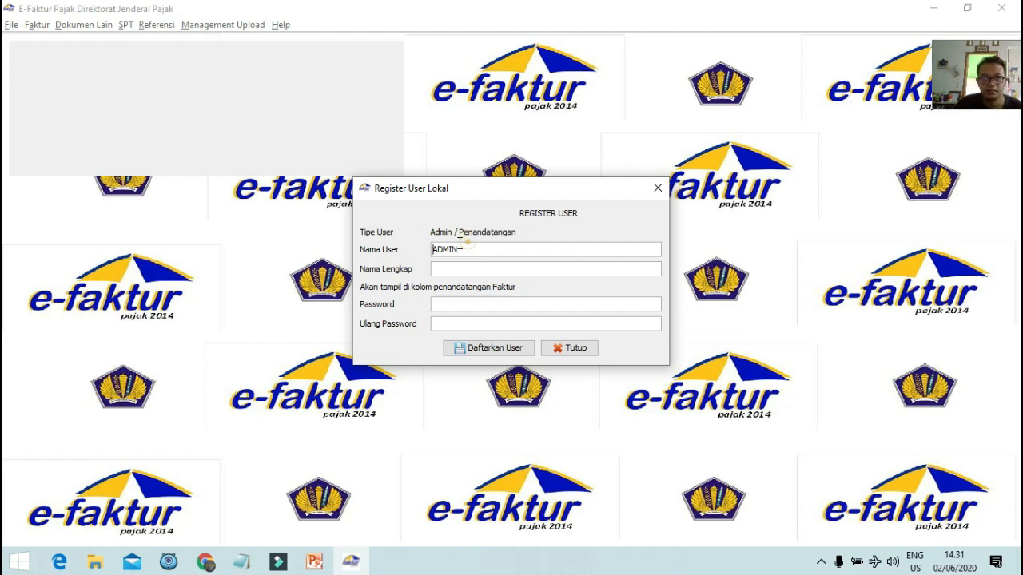
pyautogui.moveTo(468, 248); pyautogui.dragTo(397, 235)
pyautogui.write('A')
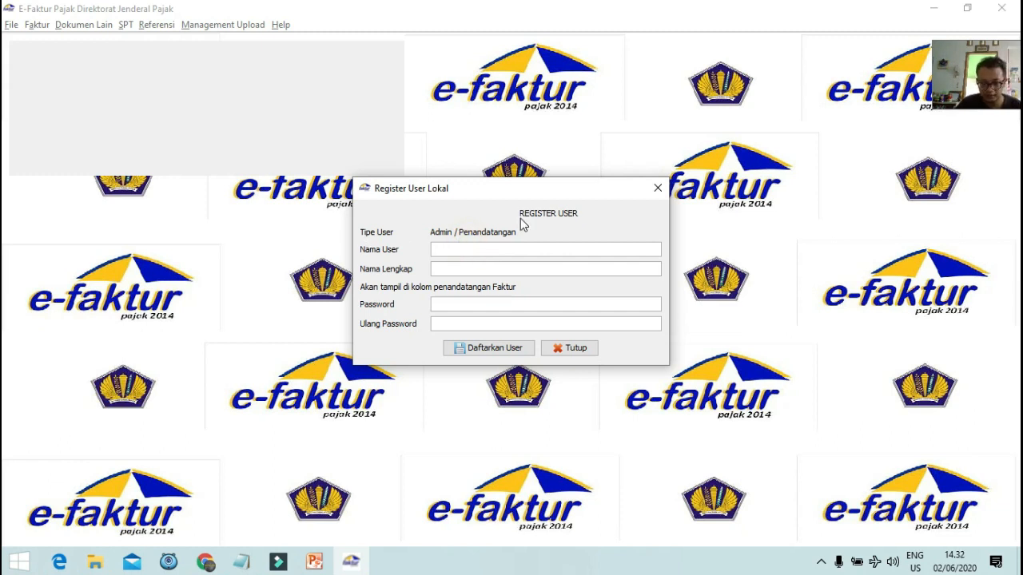
pyautogui.write('d')
pyautogui.press('BackSpace')
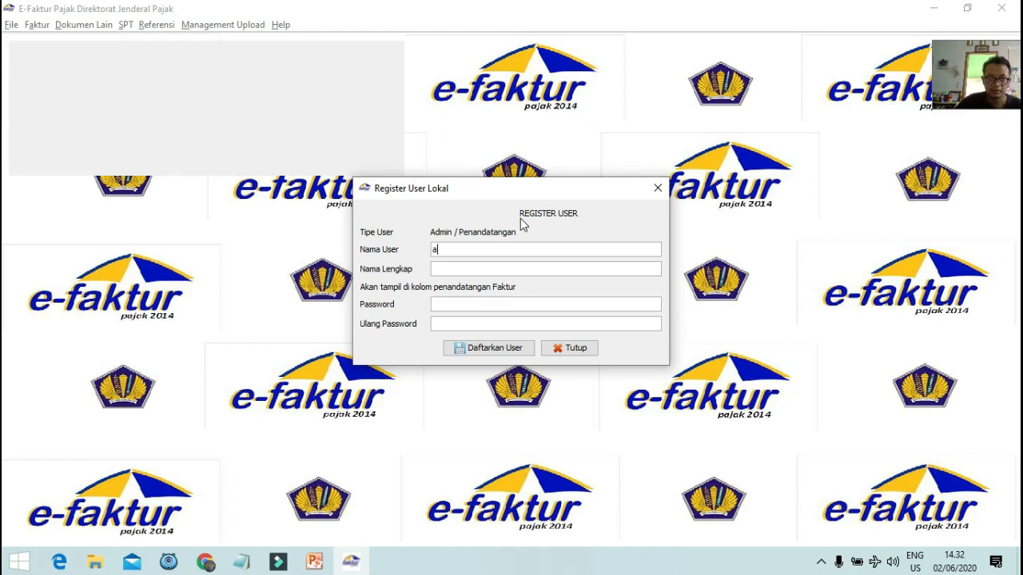
pyautogui.write('dmin')
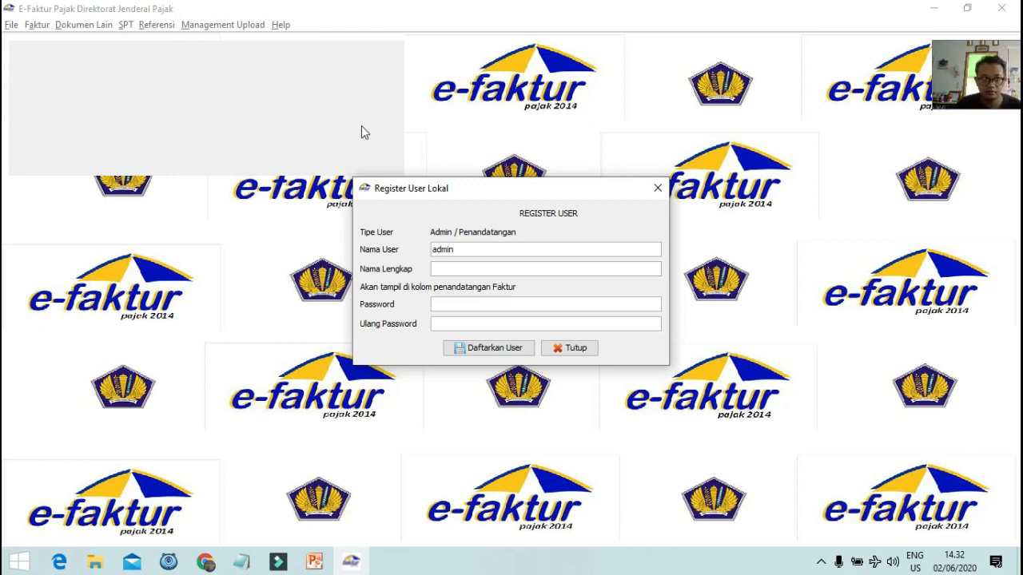
# Fill in the signer's full name, register the user and confirm the success message.
pyautogui.click(476, 268)
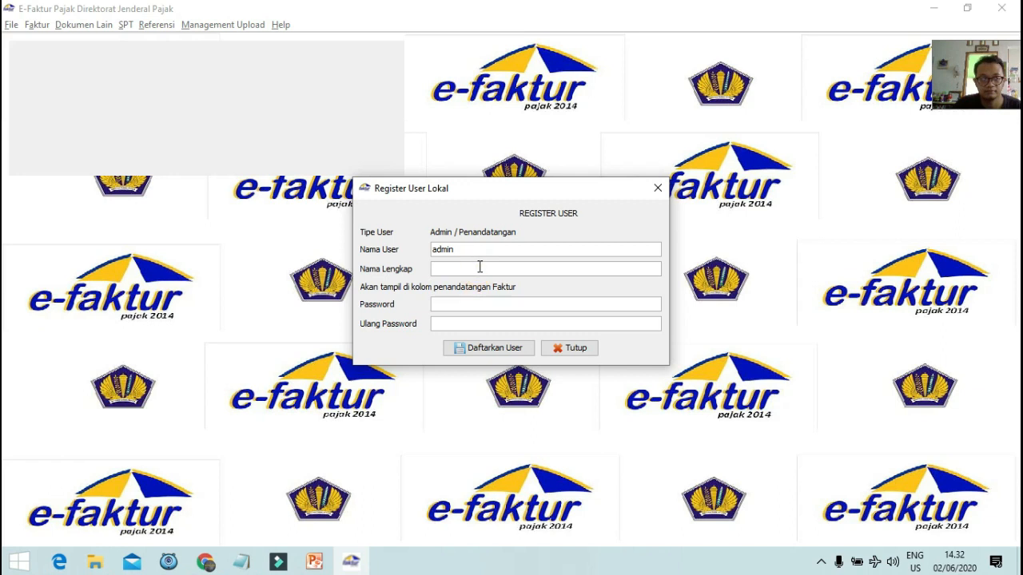
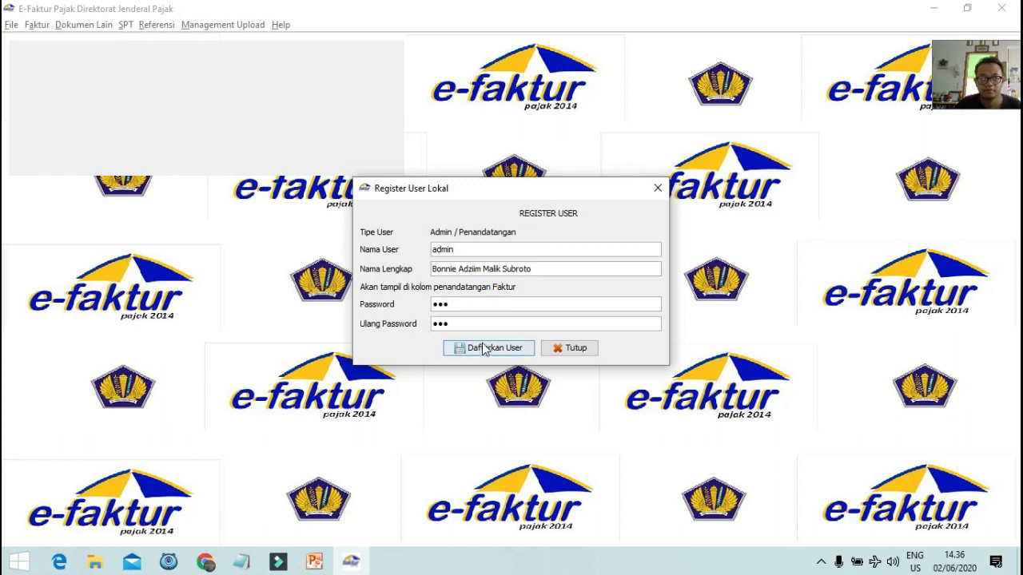
pyautogui.click(484, 349)
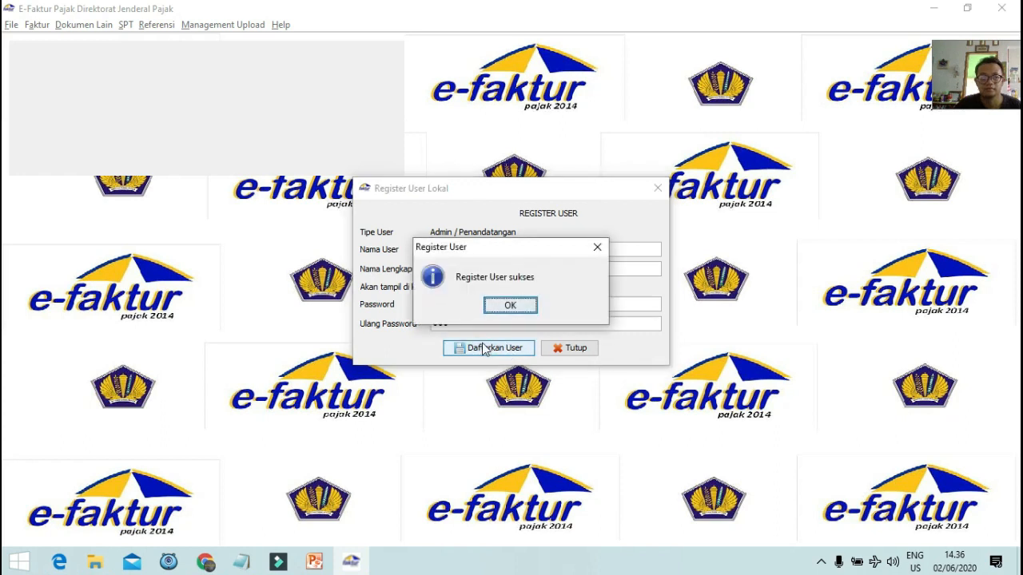
pyautogui.click(511, 304)
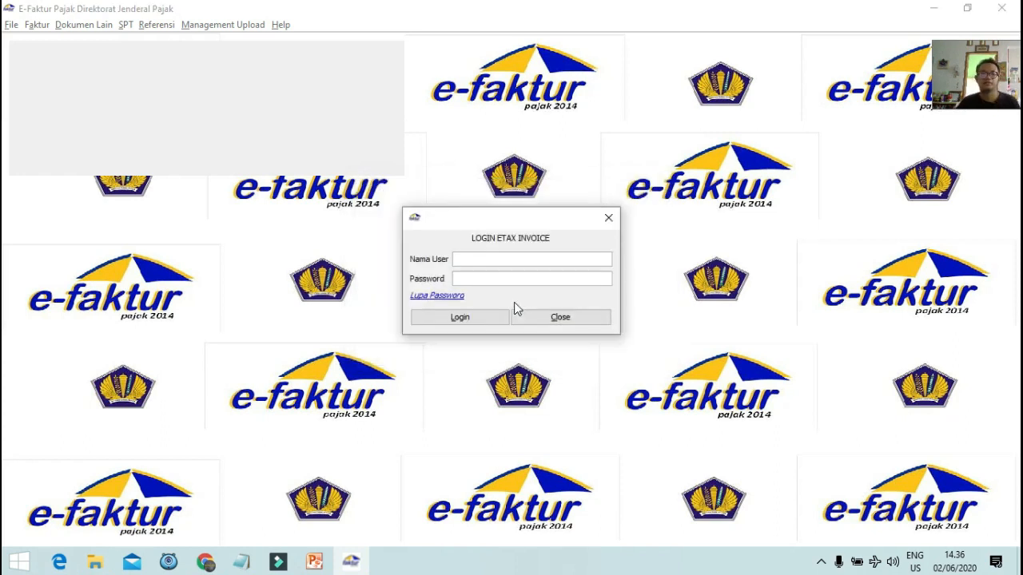
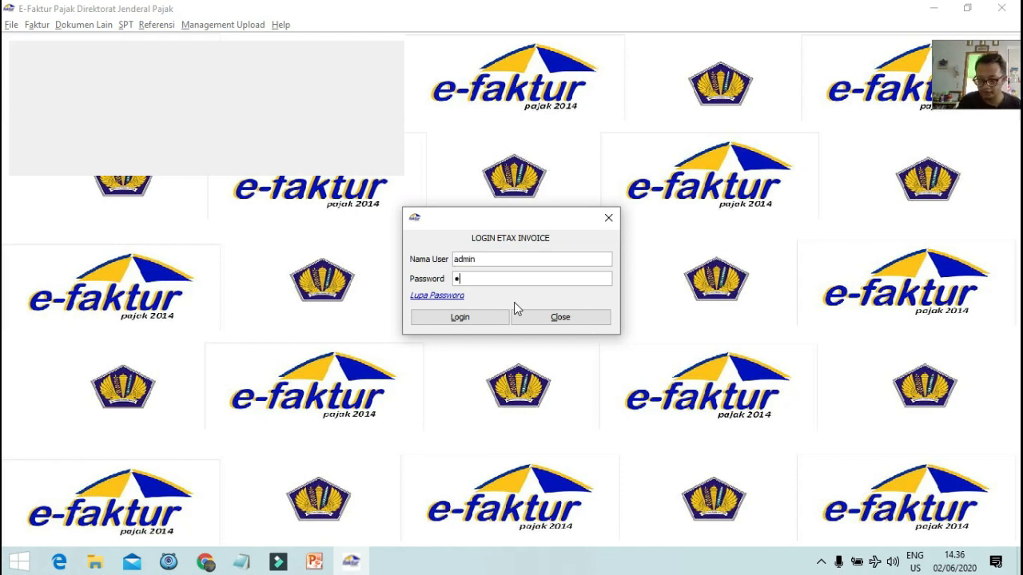
# Enter the admin account's password and log in to the main company panel.
pyautogui.click(461, 318)
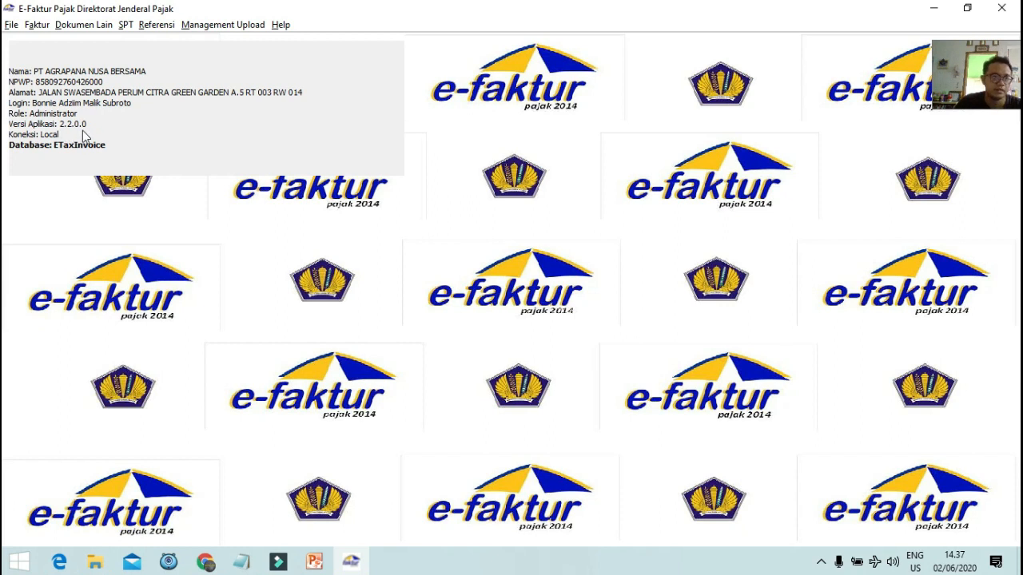
# Open Profil PKP under Management Upload and sync the profile from DJP.
pyautogui.click(206, 31)
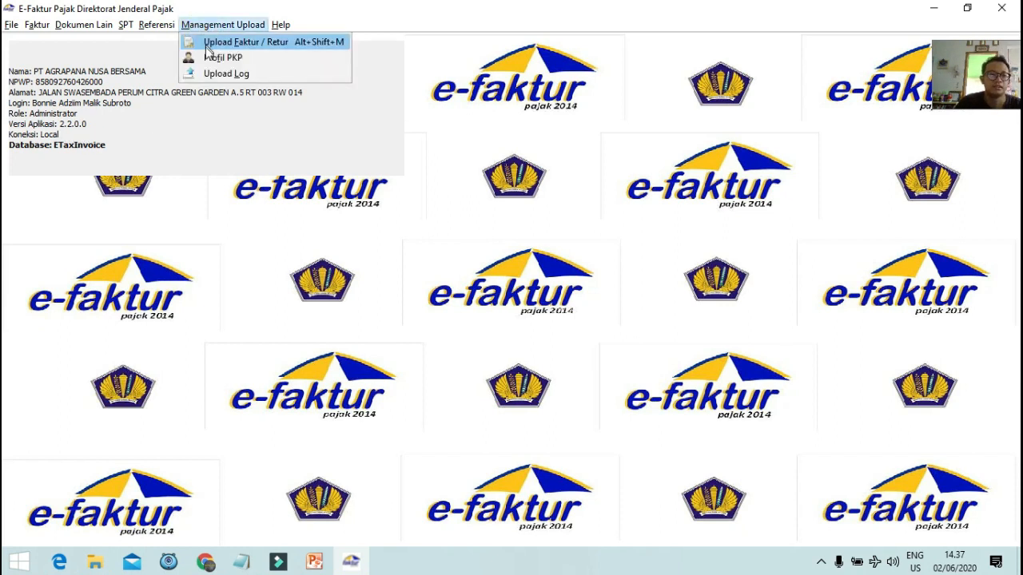
pyautogui.click(228, 58)
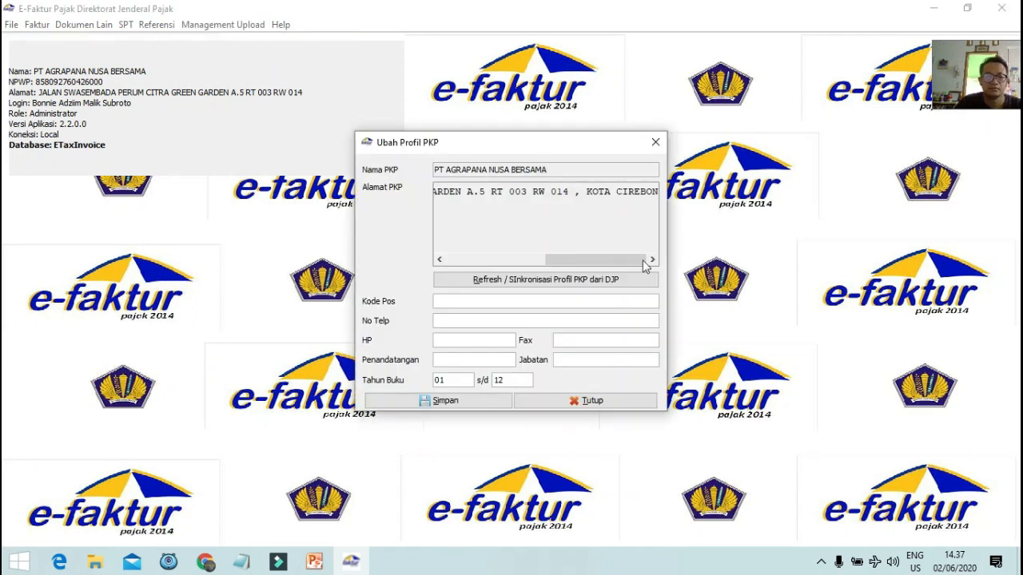
pyautogui.moveTo(644, 260); pyautogui.dragTo(451, 222)
pyautogui.click(469, 258)
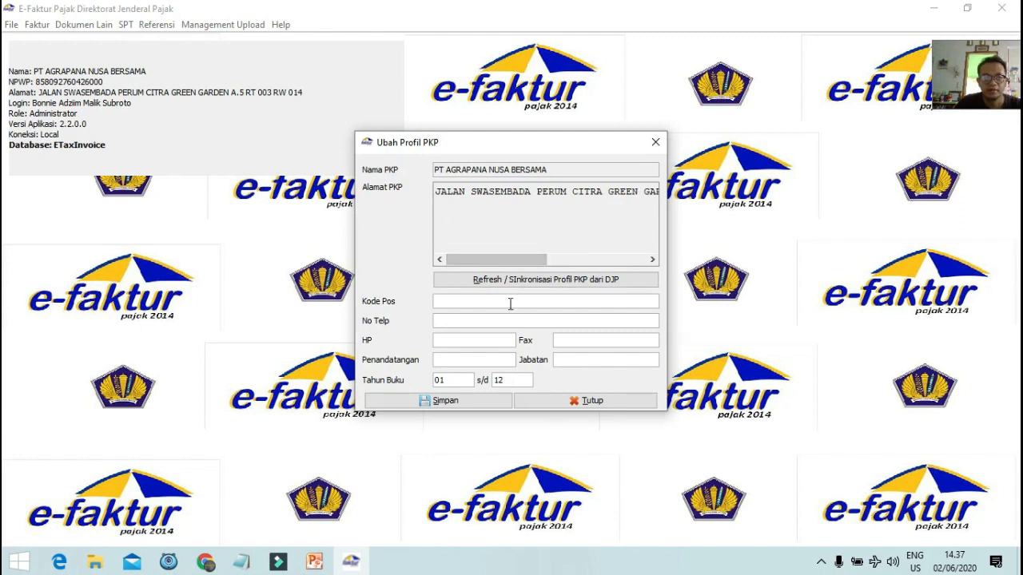
pyautogui.click(509, 302)
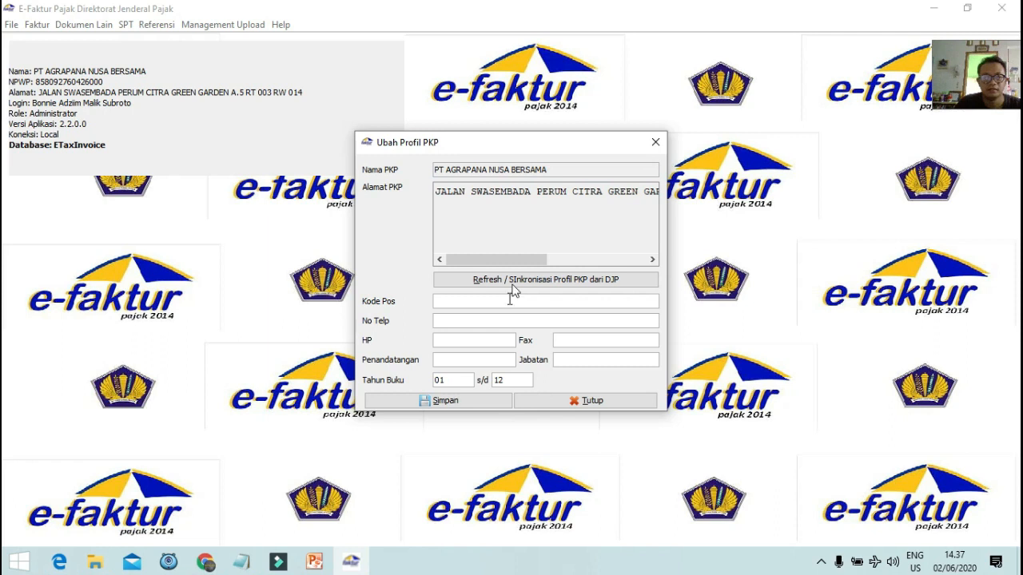
pyautogui.moveTo(515, 259); pyautogui.dragTo(506, 297)
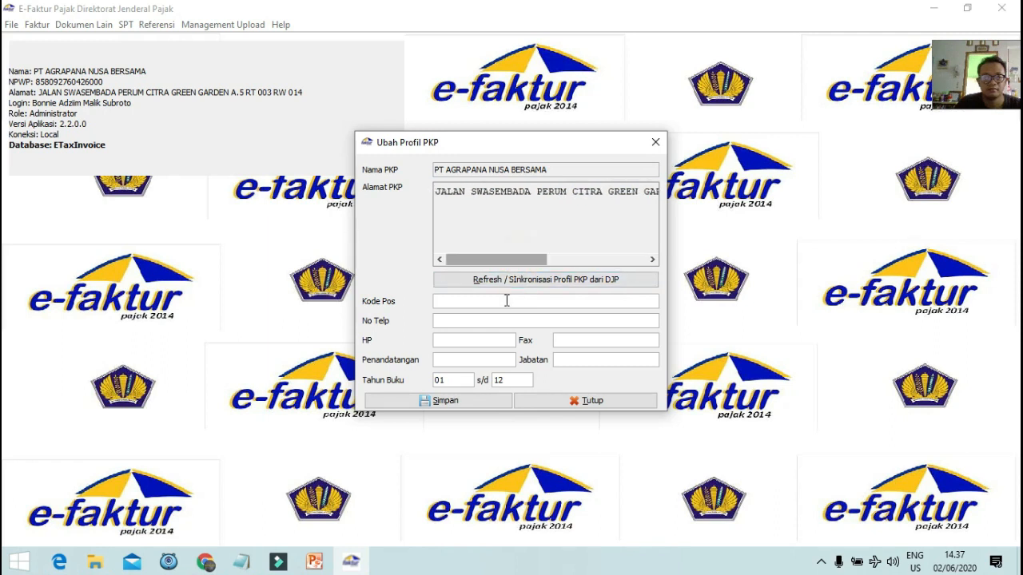
pyautogui.click(490, 280)
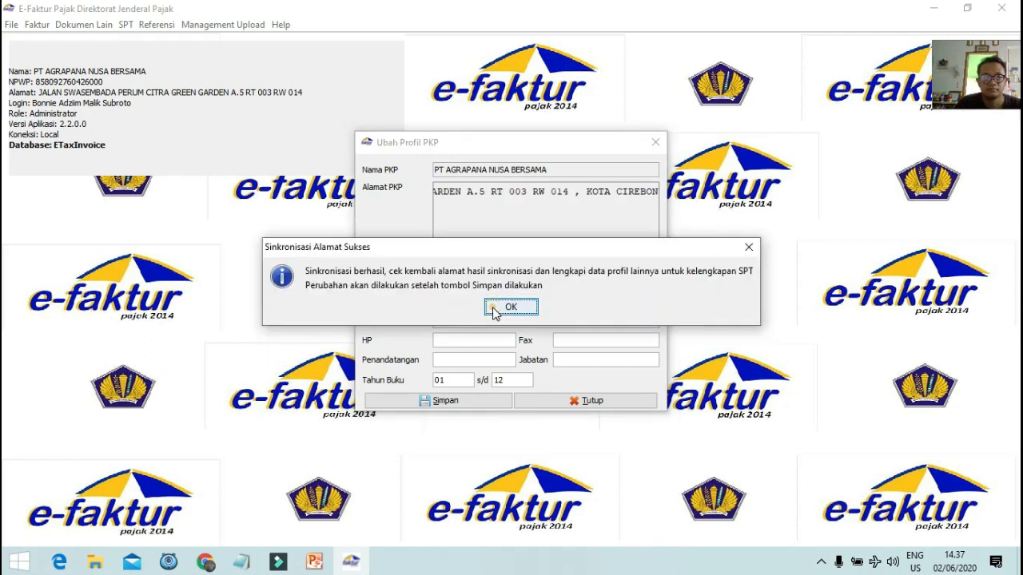
pyautogui.click(510, 306)
# Review the synced postal code, mobile, fax, signer name and job title fields.
pyautogui.click(572, 256)
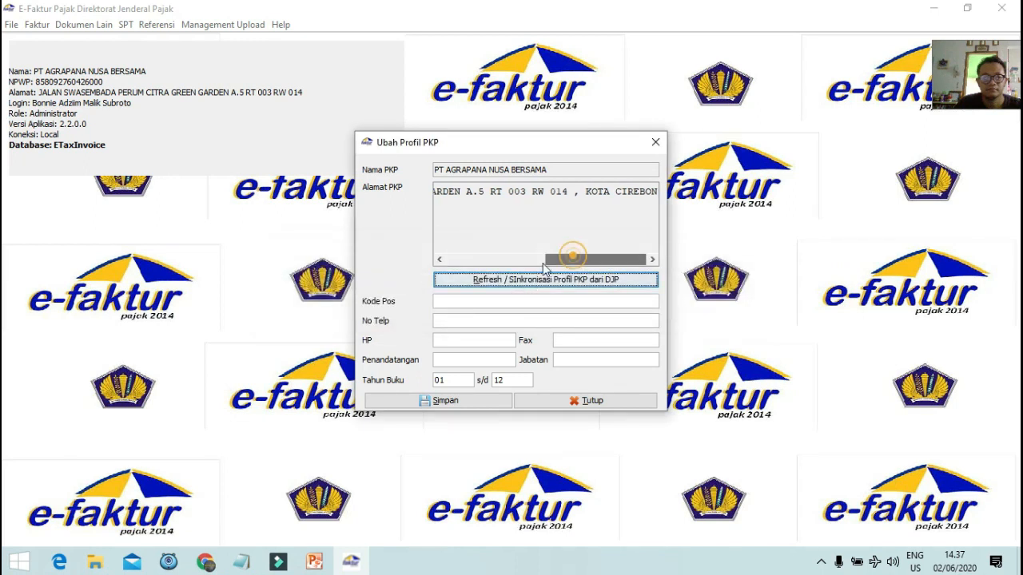
pyautogui.moveTo(543, 269); pyautogui.dragTo(444, 267)
pyautogui.click(462, 303)
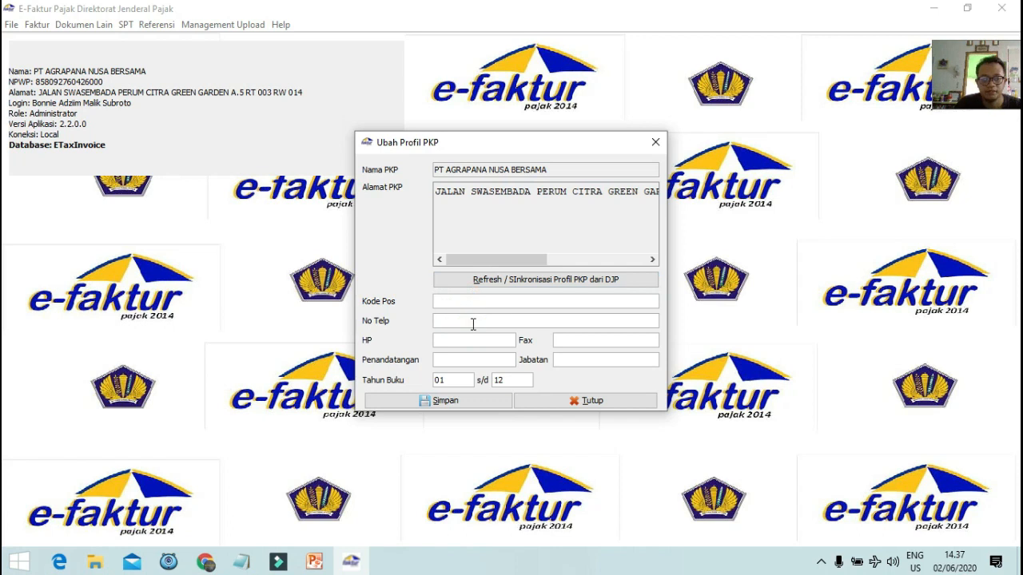
pyautogui.click(473, 339)
pyautogui.click(645, 347)
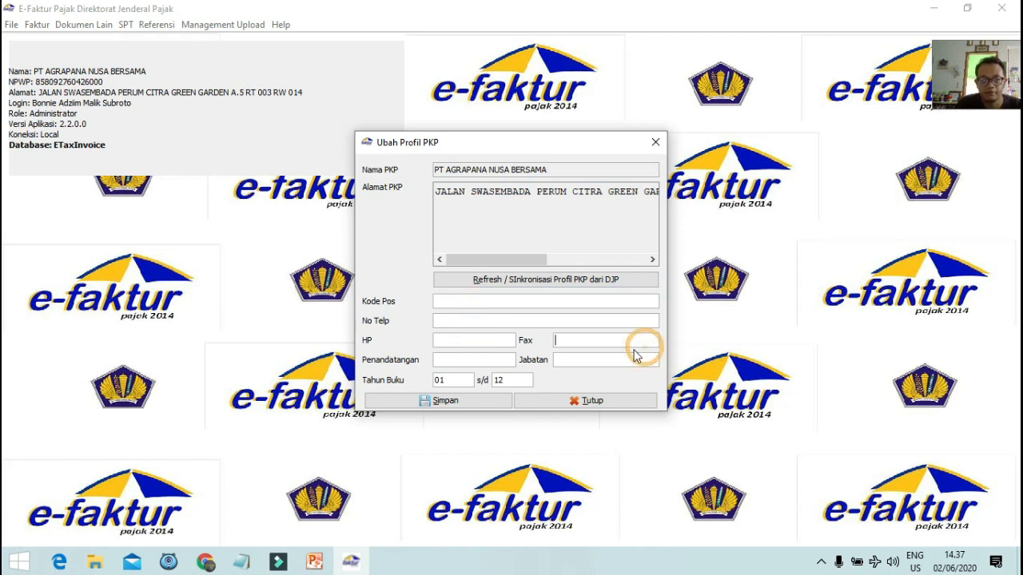
pyautogui.click(460, 357)
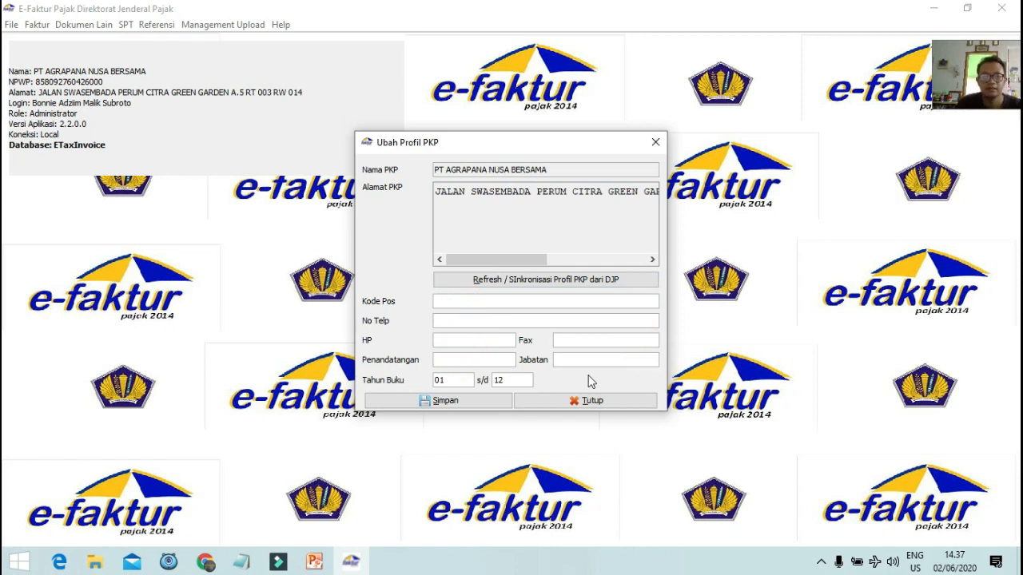
pyautogui.click(484, 359)
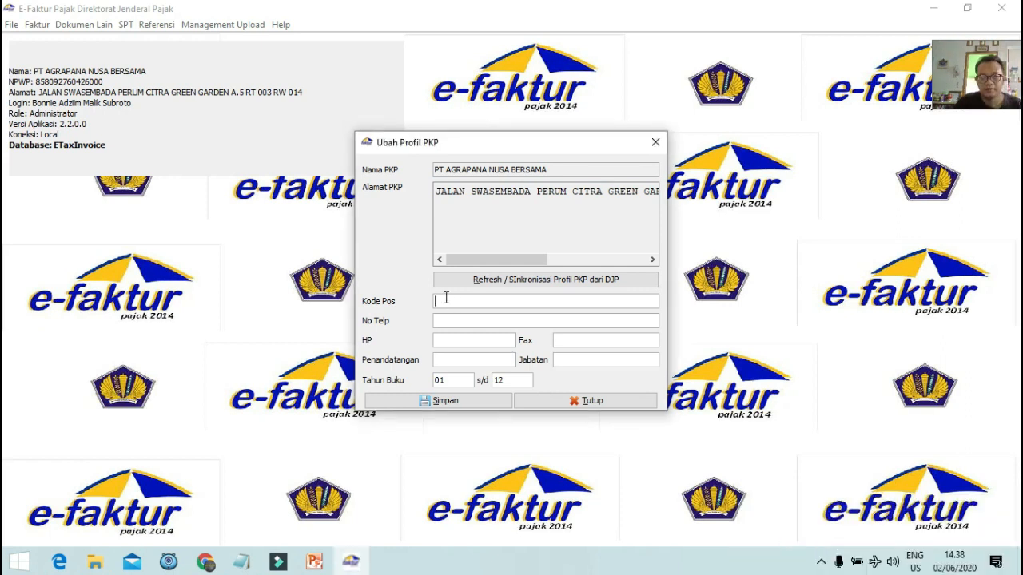
pyautogui.click(450, 360)
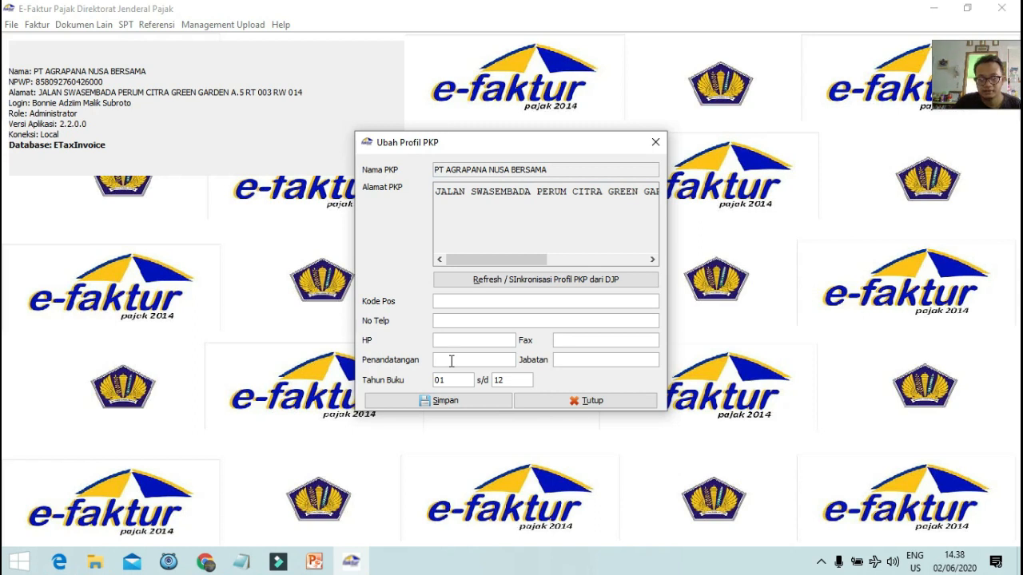
pyautogui.click(597, 361)
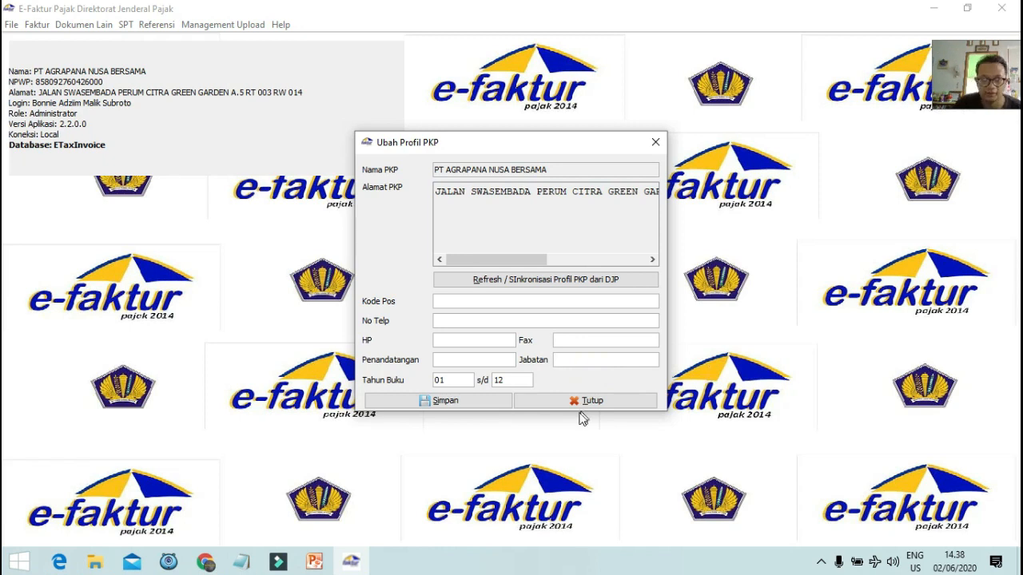
pyautogui.click(455, 301)
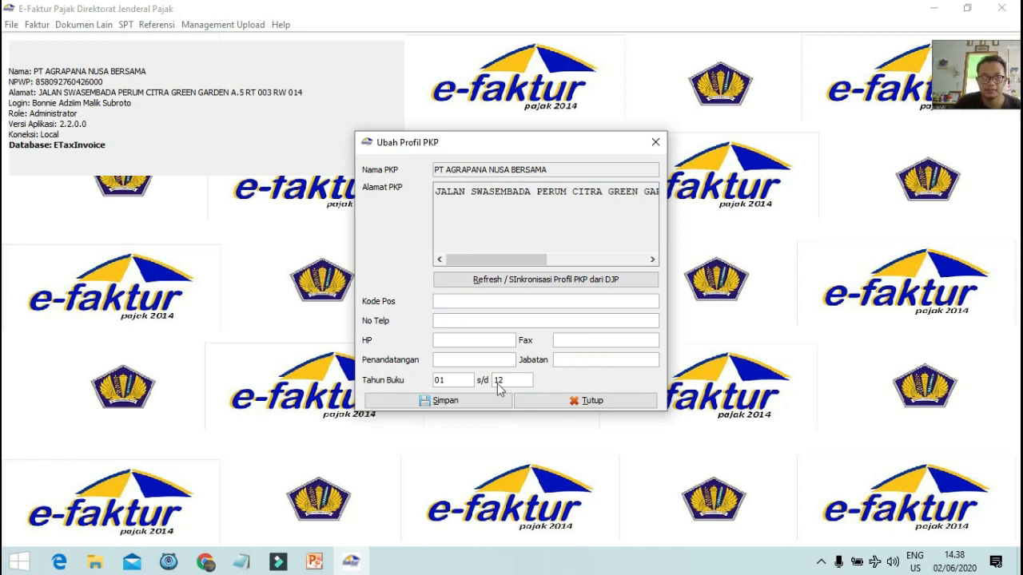
# Try saving the profile, dismiss the missing-signer error and close the Ubah Profil PKP window.
pyautogui.click(444, 402)
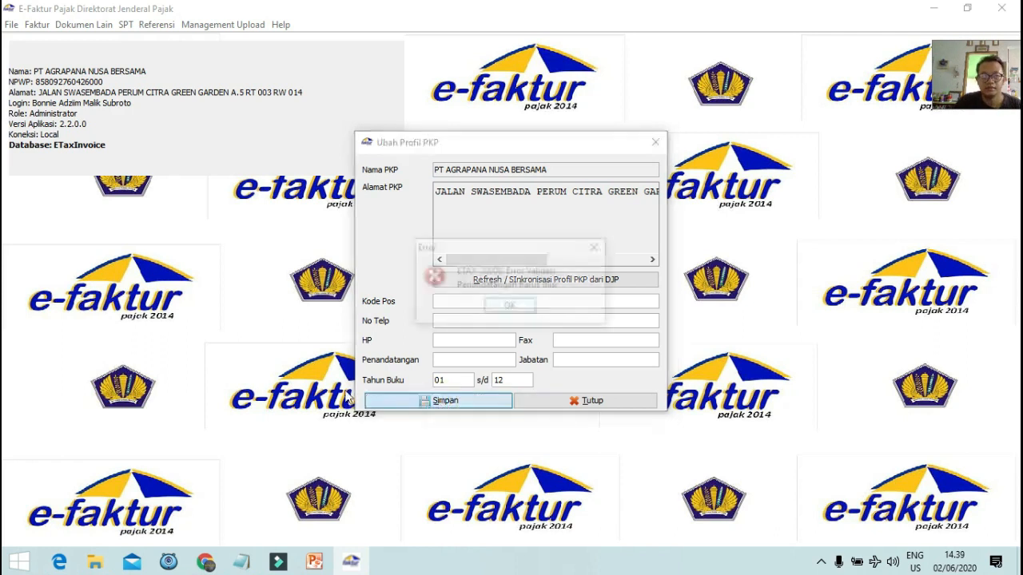
pyautogui.click(597, 247)
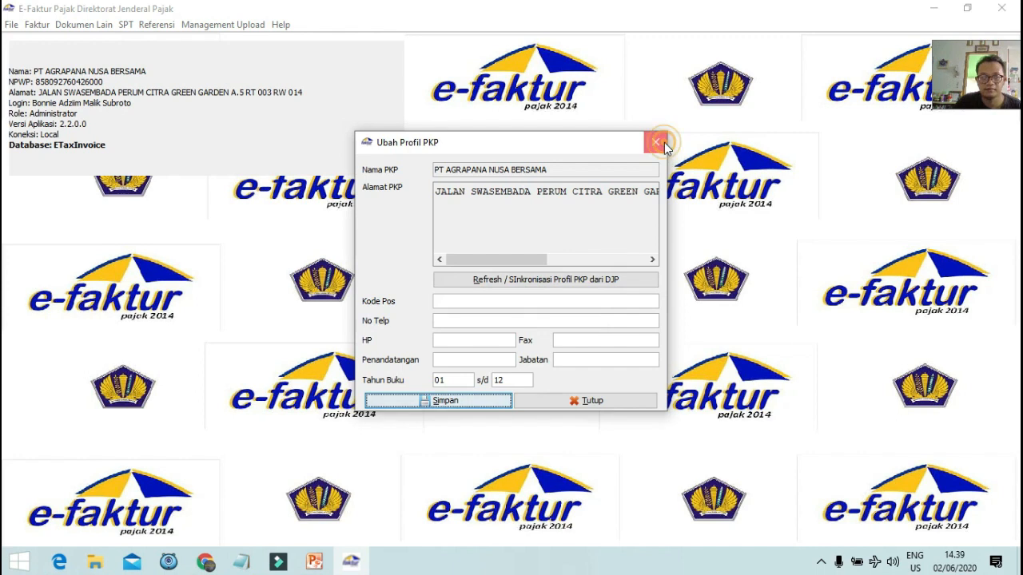
pyautogui.click(656, 143)
pyautogui.click(240, 24)
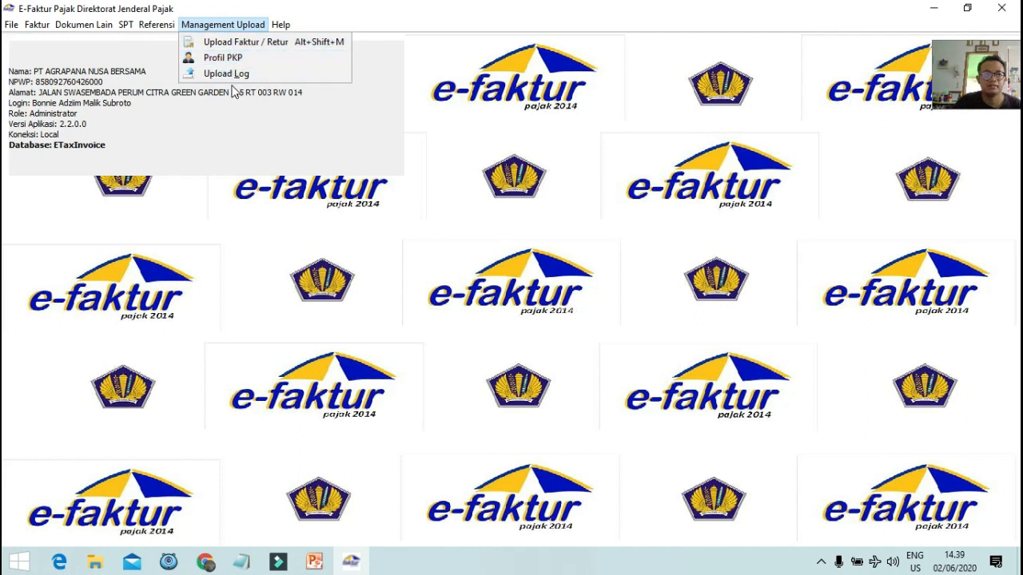
pyautogui.click(156, 26)
pyautogui.moveTo(169, 47)
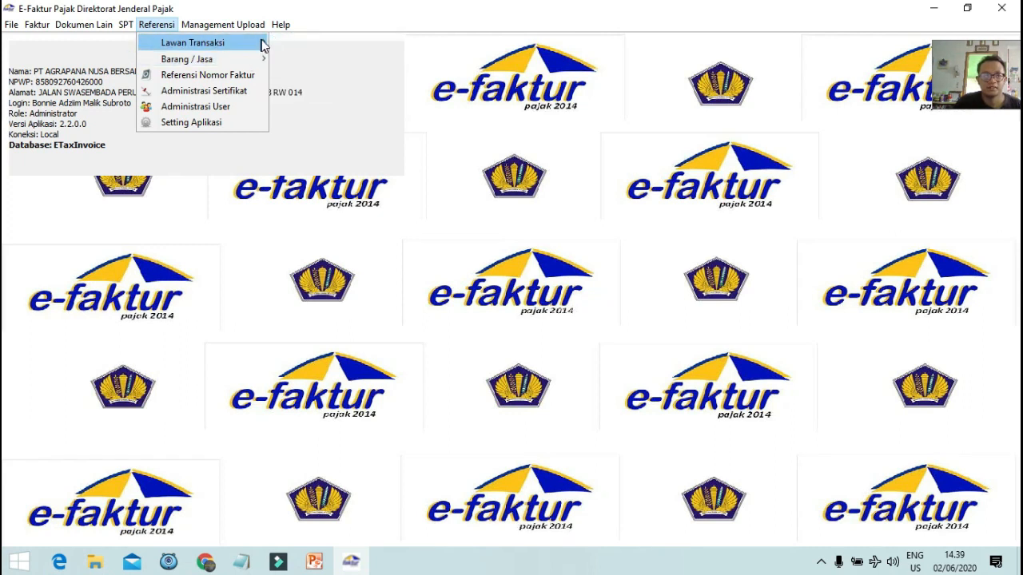
pyautogui.moveTo(248, 59)
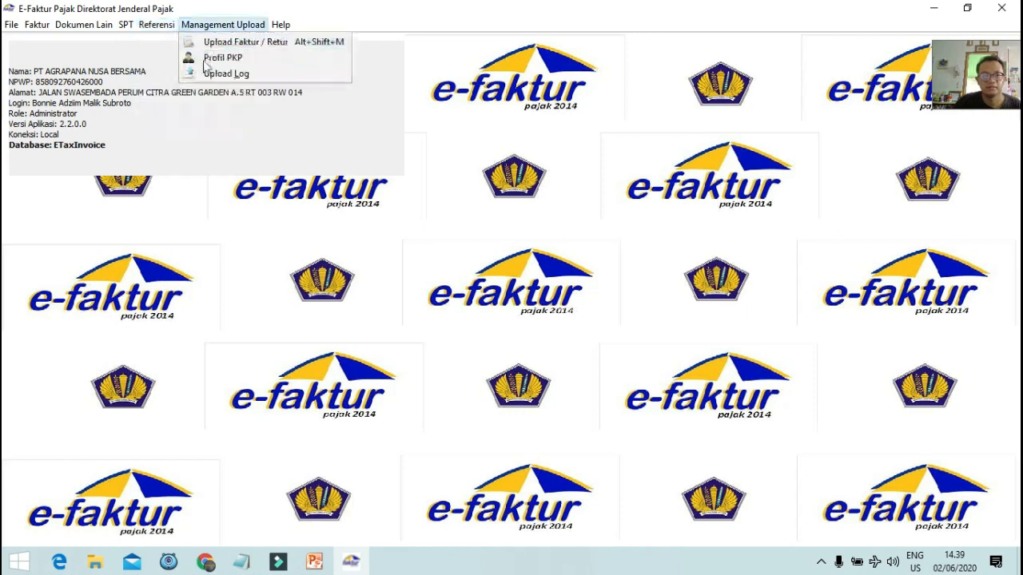
pyautogui.moveTo(215, 25)
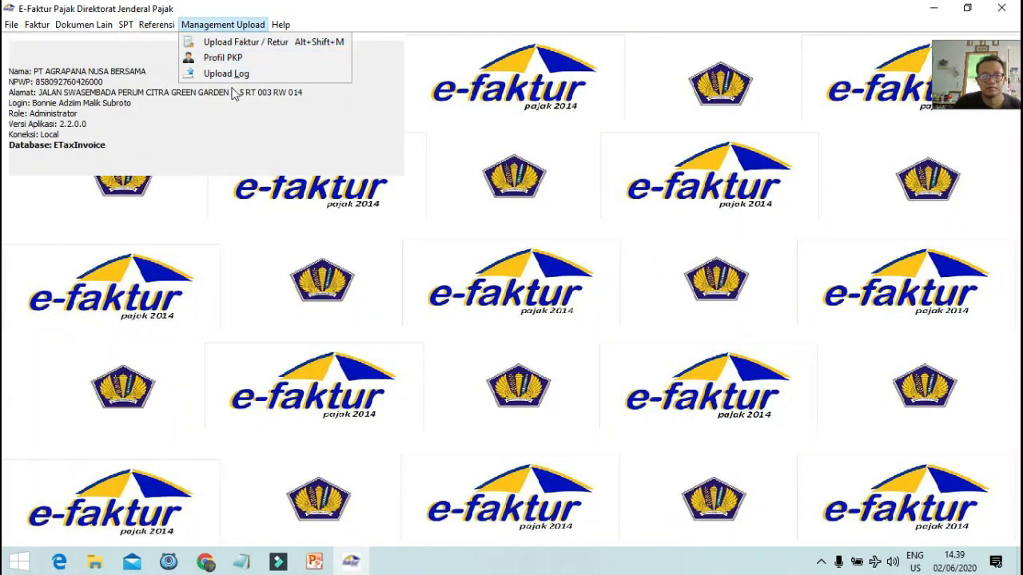
pyautogui.moveTo(84, 25)
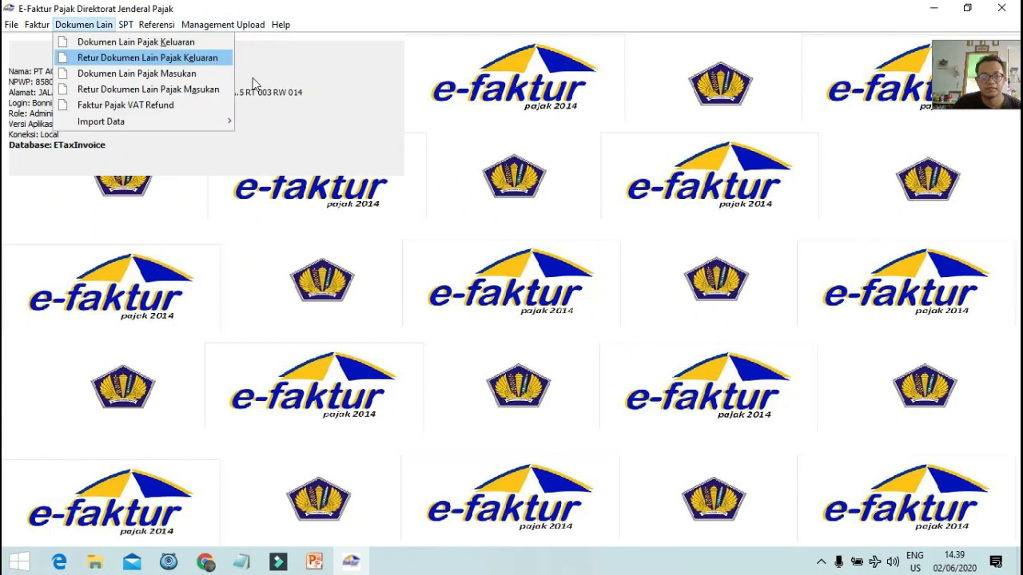
pyautogui.click(338, 76)
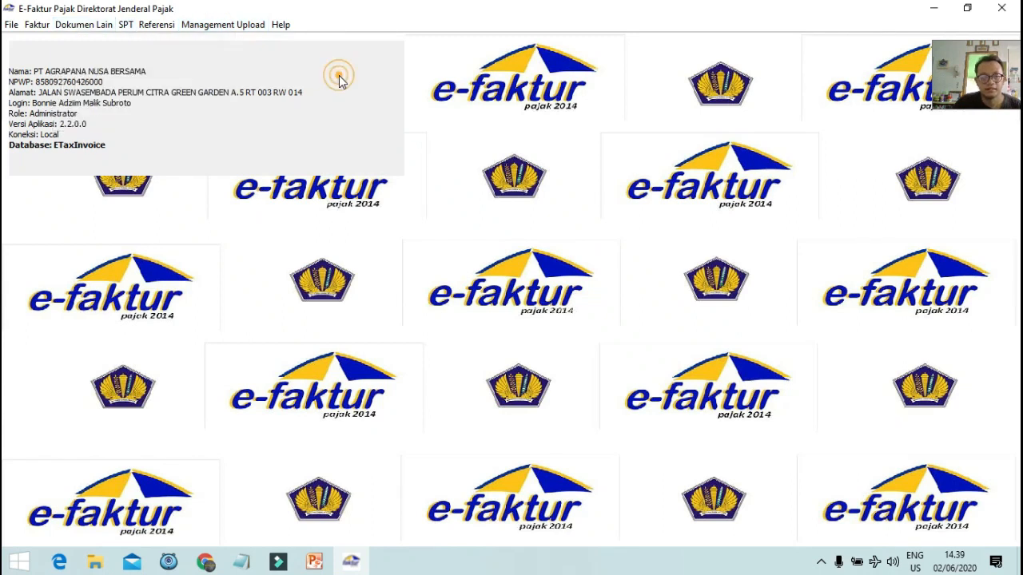